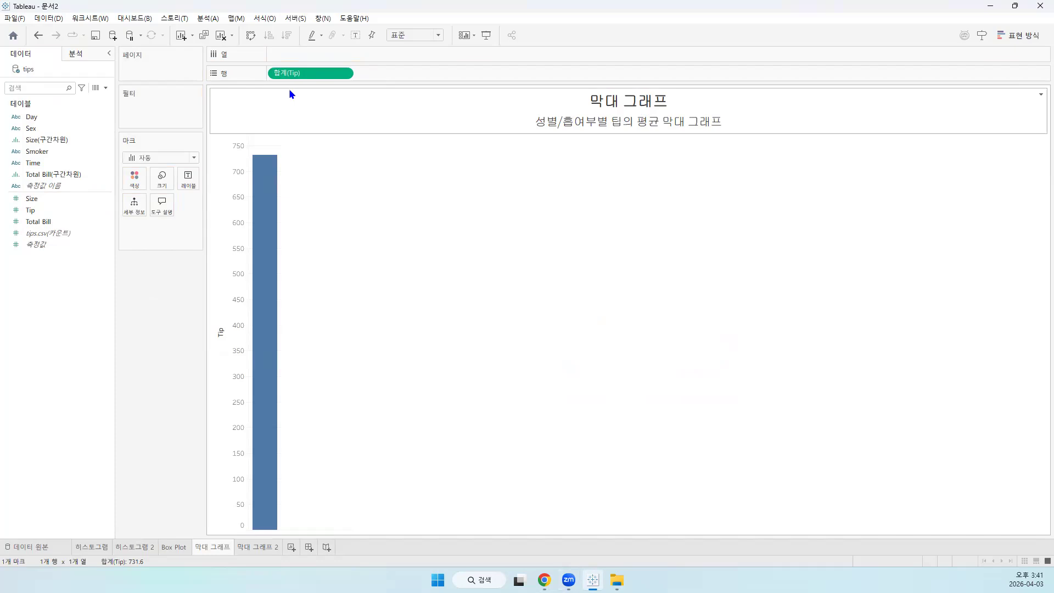
# Set the aggregation of the Tip measure on the rows to 평균 (average)
pyautogui.moveTo(277, 166)
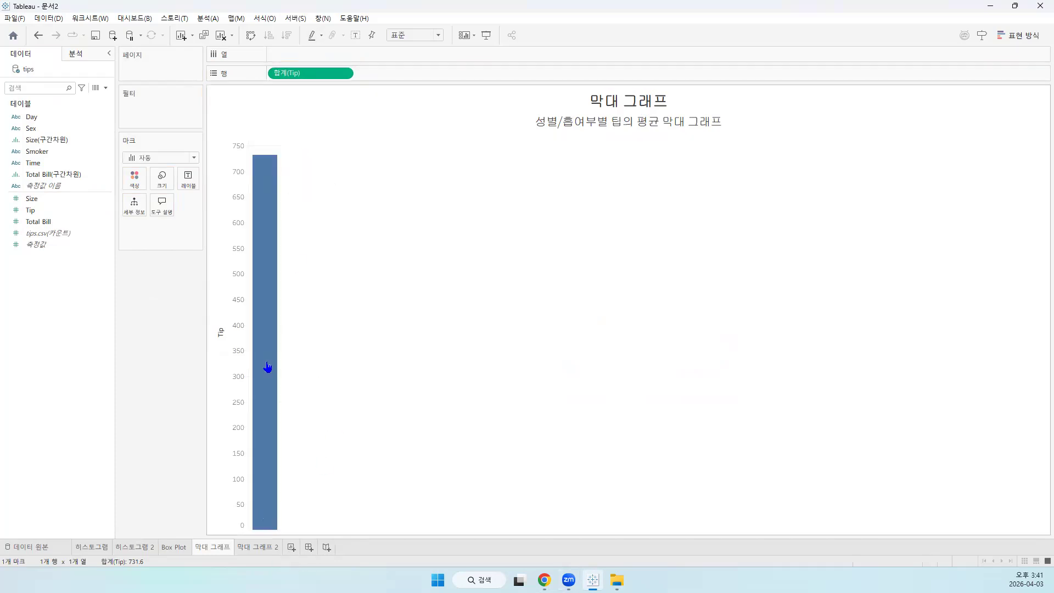
pyautogui.click(210, 18)
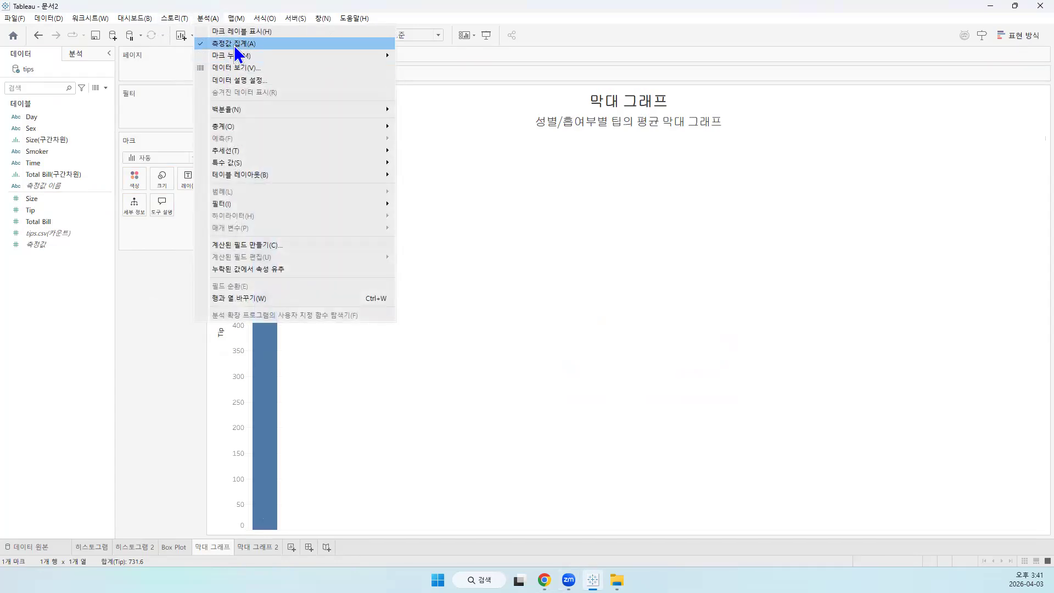
pyautogui.click(246, 48)
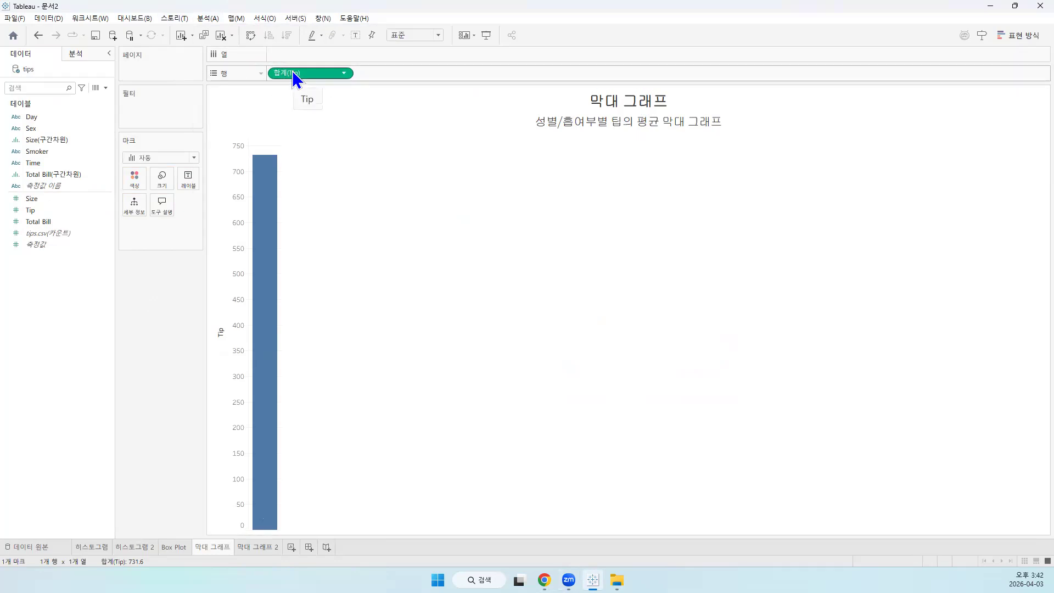
pyautogui.click(343, 74)
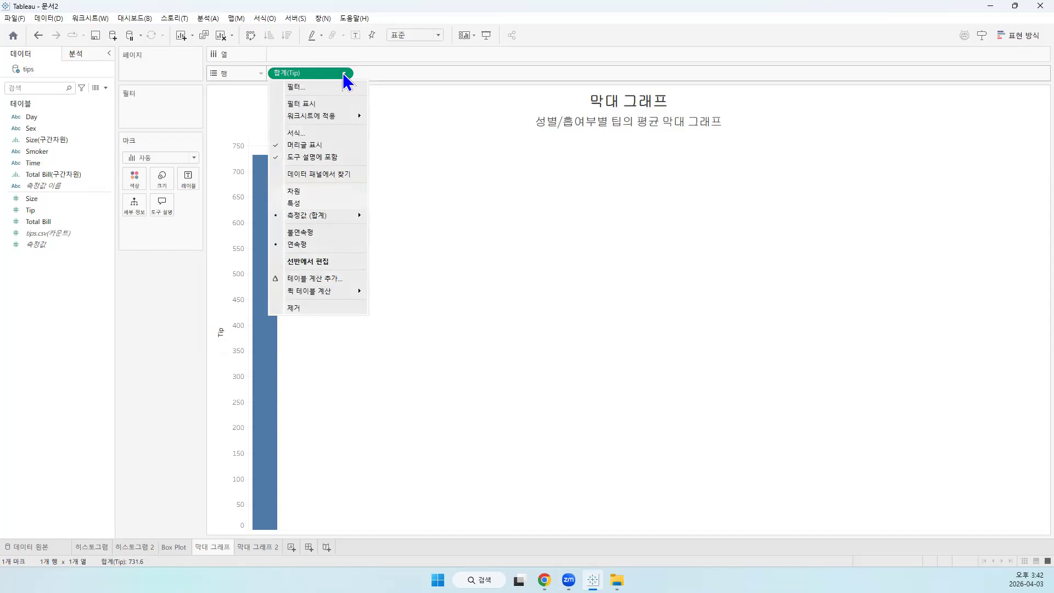
pyautogui.moveTo(327, 215)
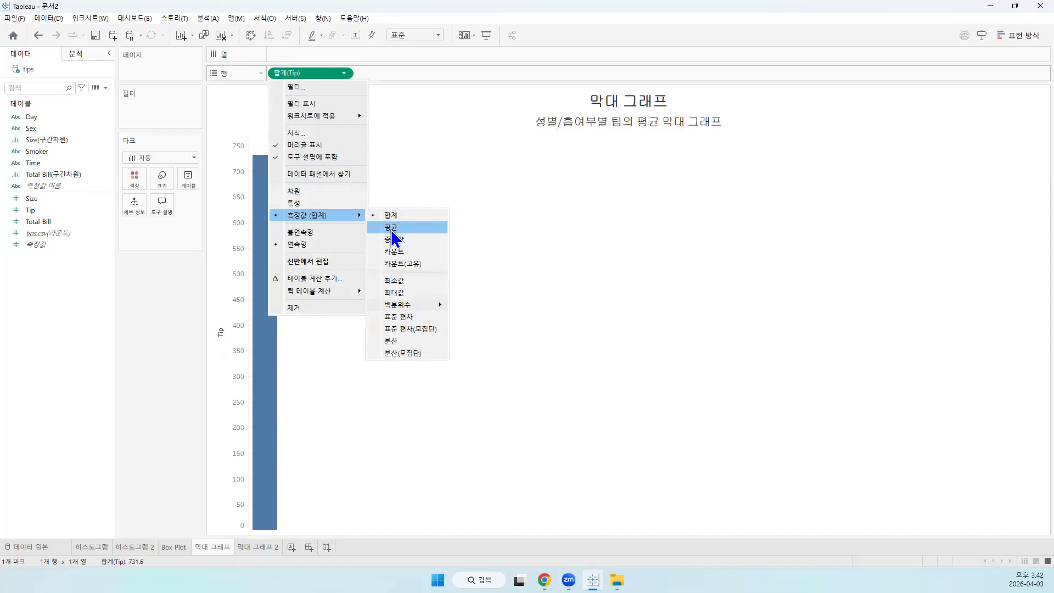
pyautogui.click(391, 227)
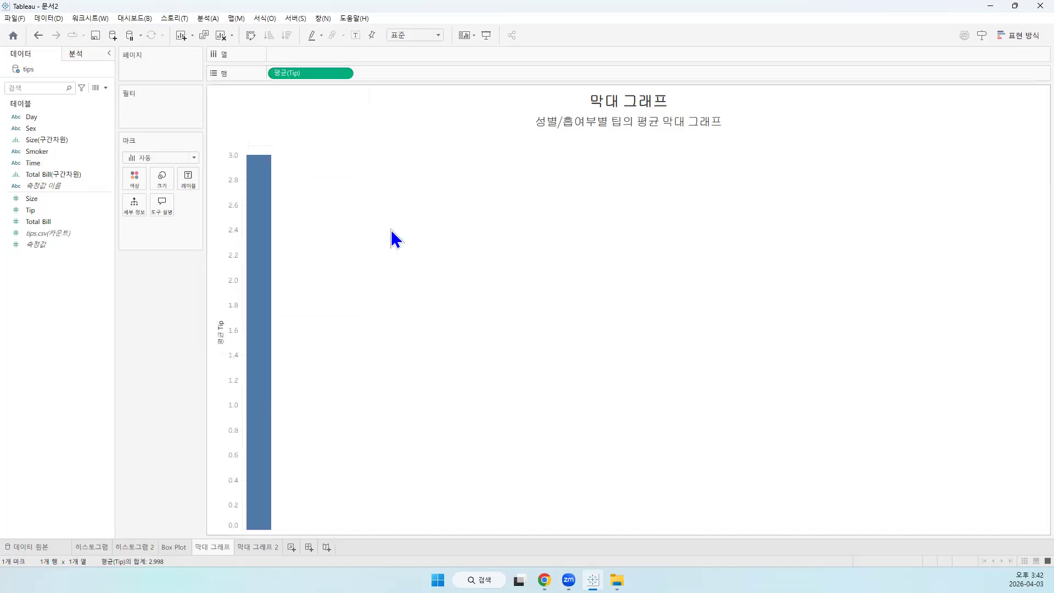
# Add the Sex dimension to the columns to split the average tip bar by sex
pyautogui.moveTo(269, 177)
pyautogui.moveTo(255, 156)
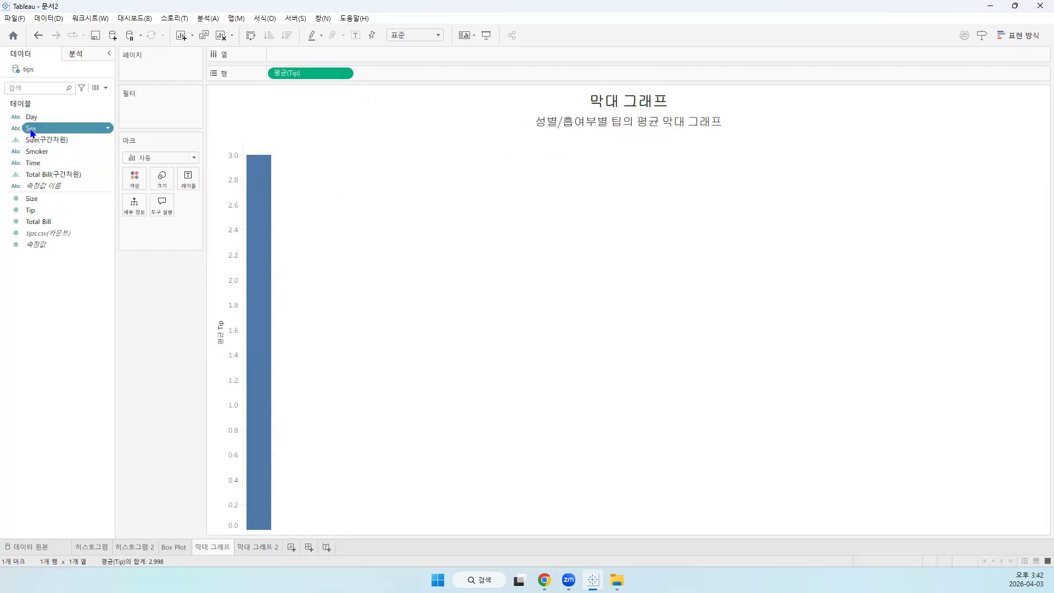
pyautogui.moveTo(32, 132); pyautogui.dragTo(276, 56)
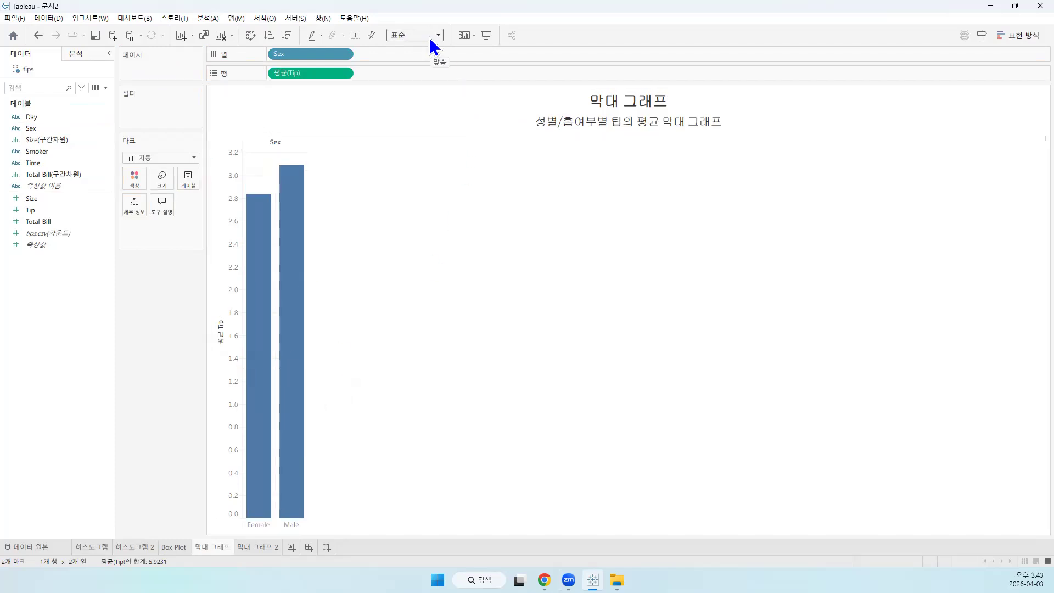
# Highlight the Female and Male bars in turn to compare their average tips, and clear the selection
pyautogui.click(258, 524)
pyautogui.click(292, 525)
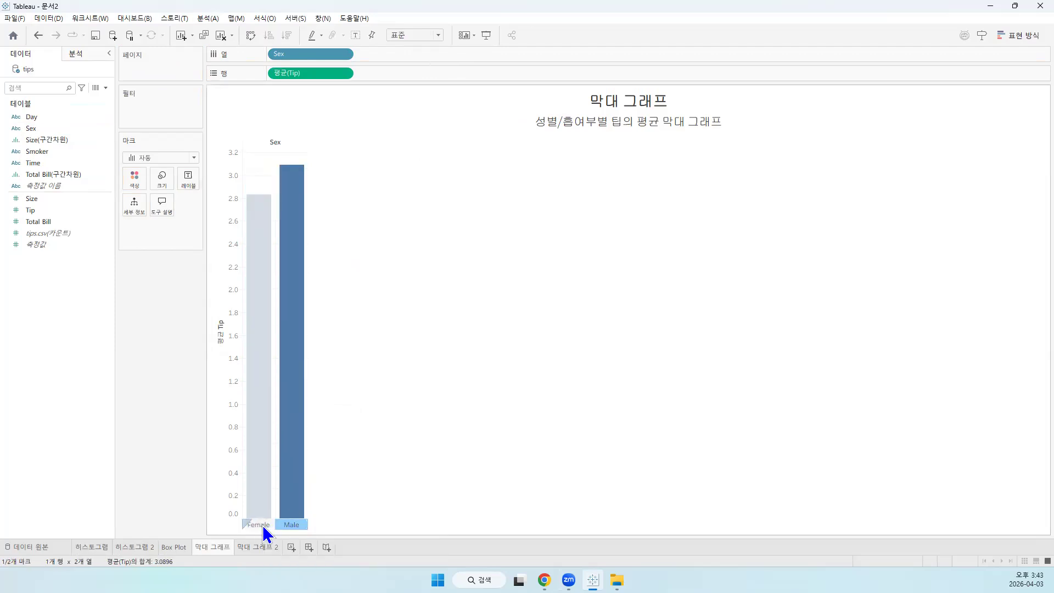
pyautogui.click(263, 525)
pyautogui.click(290, 525)
pyautogui.click(260, 525)
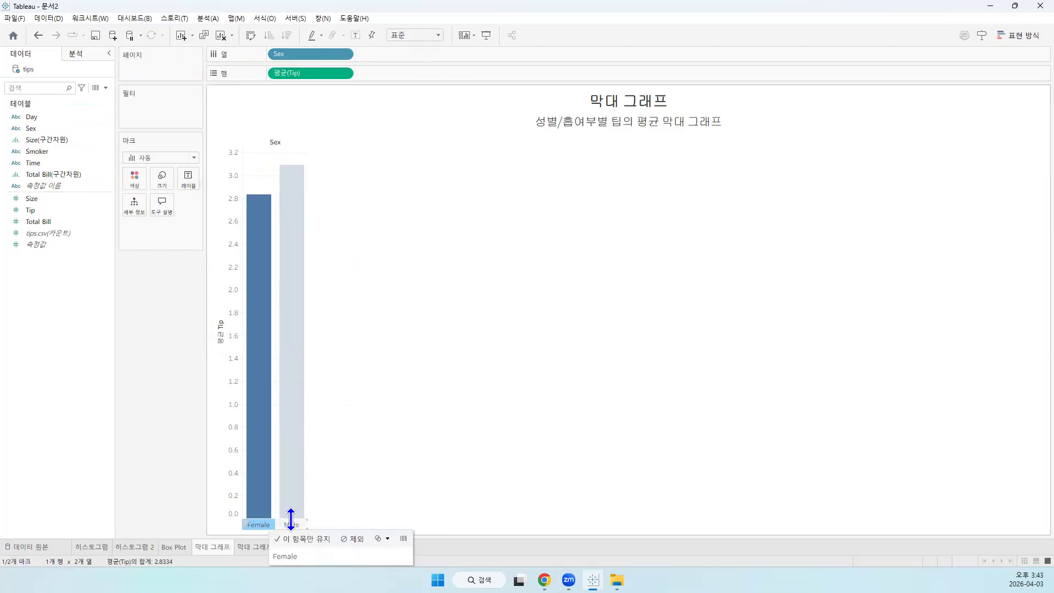
pyautogui.click(291, 523)
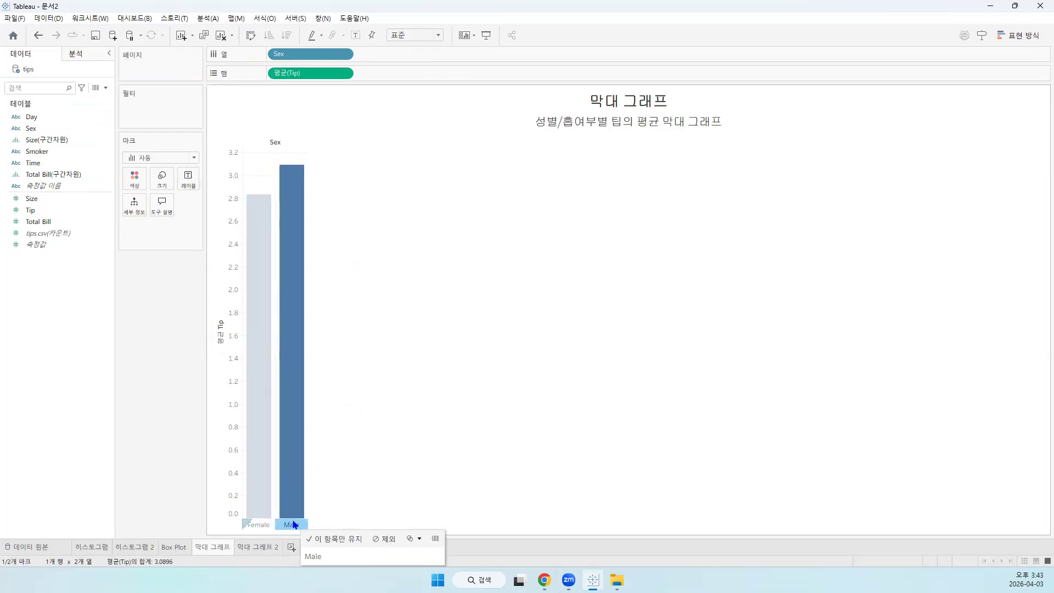
pyautogui.click(446, 350)
# Add the Smoker dimension to the columns after Sex
pyautogui.moveTo(283, 211)
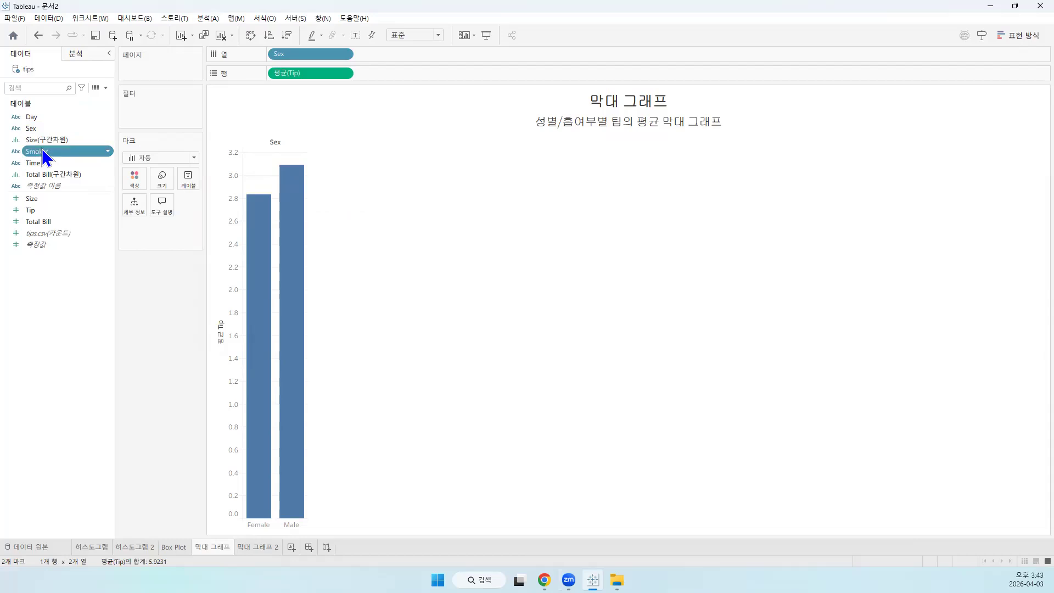
pyautogui.moveTo(42, 150)
pyautogui.mouseDown()
pyautogui.moveTo(370, 146)
pyautogui.moveTo(412, 57)
pyautogui.mouseUp()
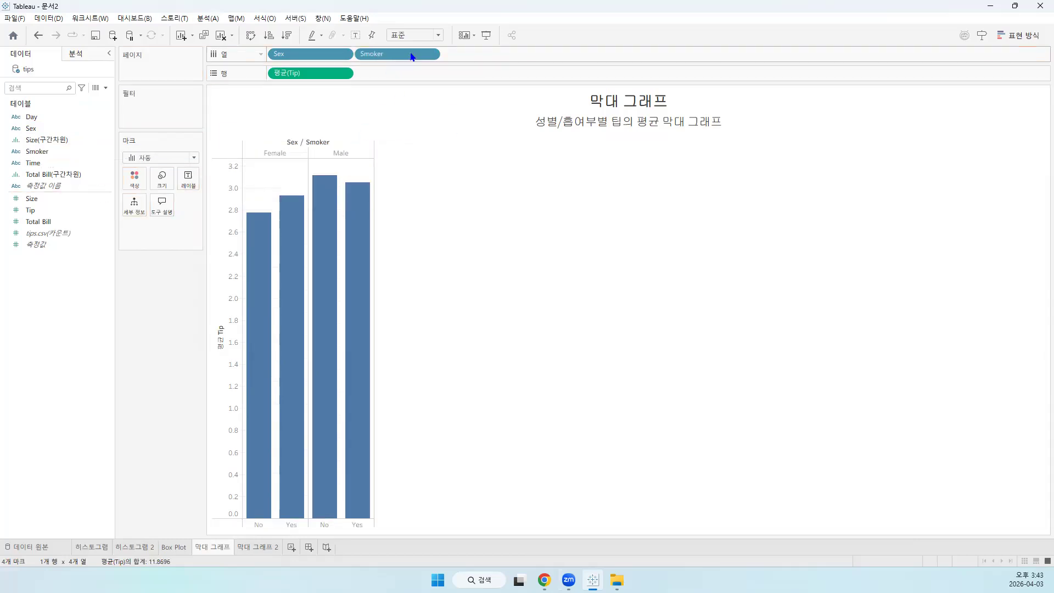
# Fit the bar chart to the entire view (전체 보기) and reduce the mark size to narrow the bars
pyautogui.click(431, 34)
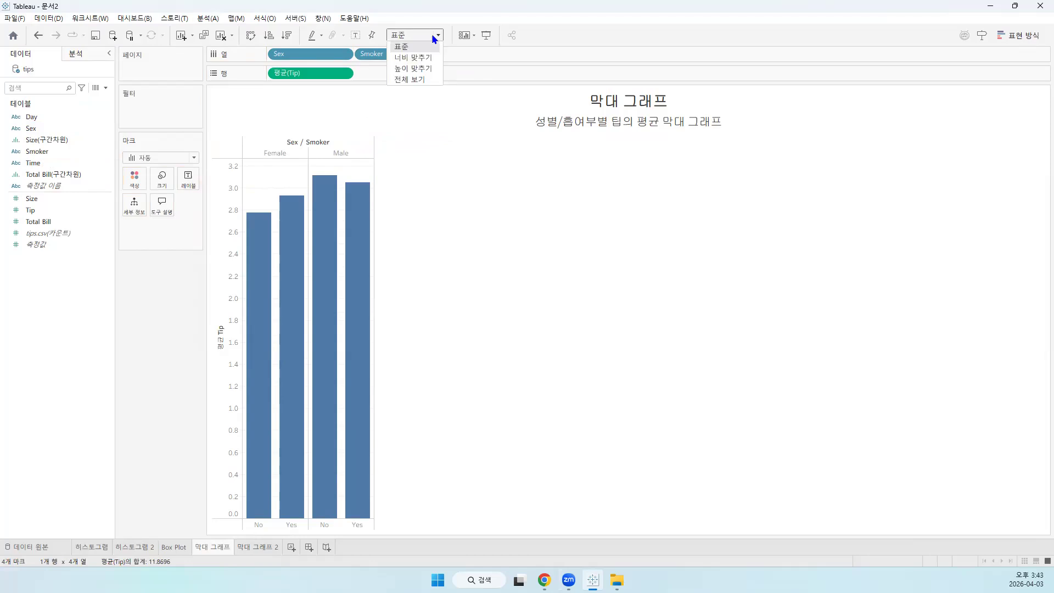
pyautogui.click(429, 77)
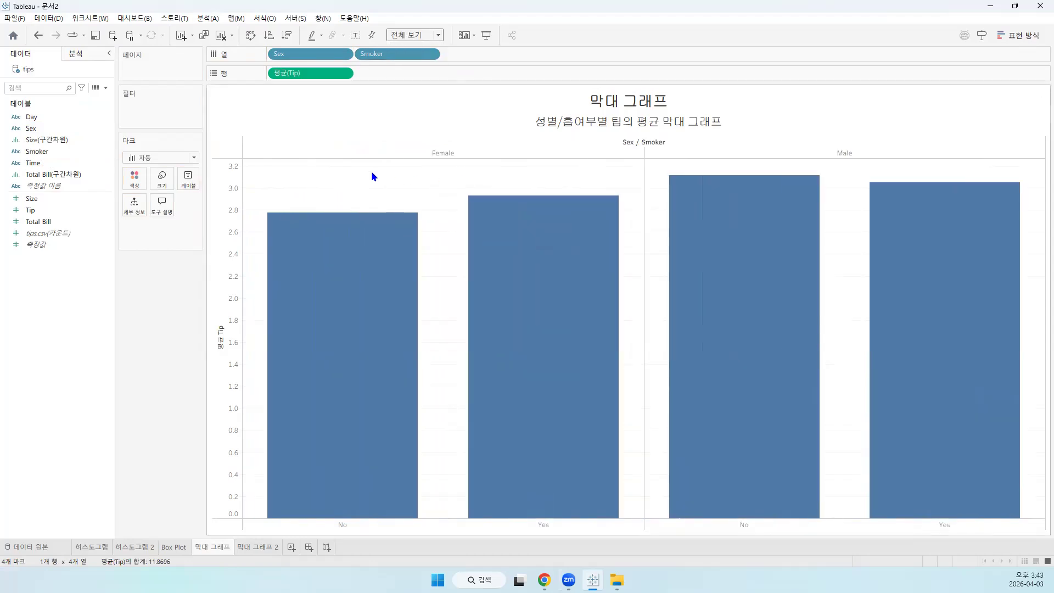
pyautogui.click(168, 177)
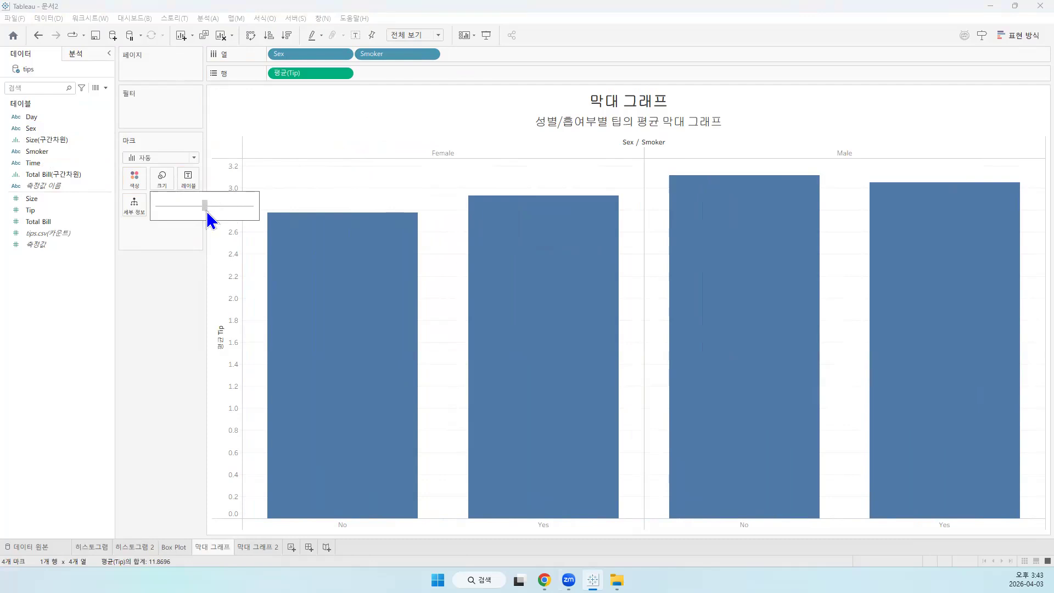
pyautogui.click(206, 211)
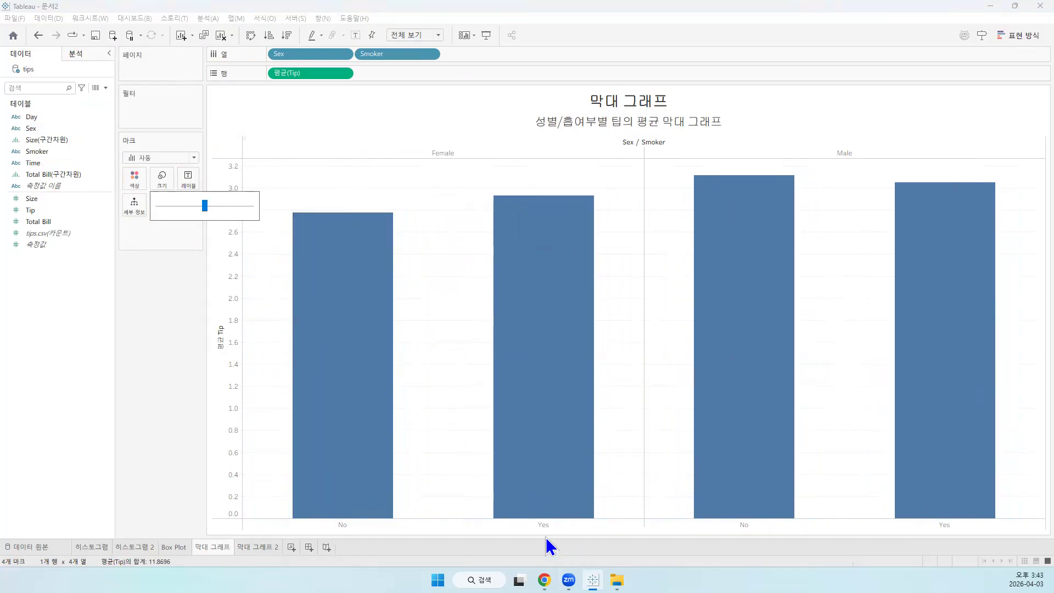
# Examine the column hierarchy by highlighting the Female and Male groups and their No and Yes smoker subgroups
pyautogui.moveTo(574, 324)
pyautogui.click(302, 51)
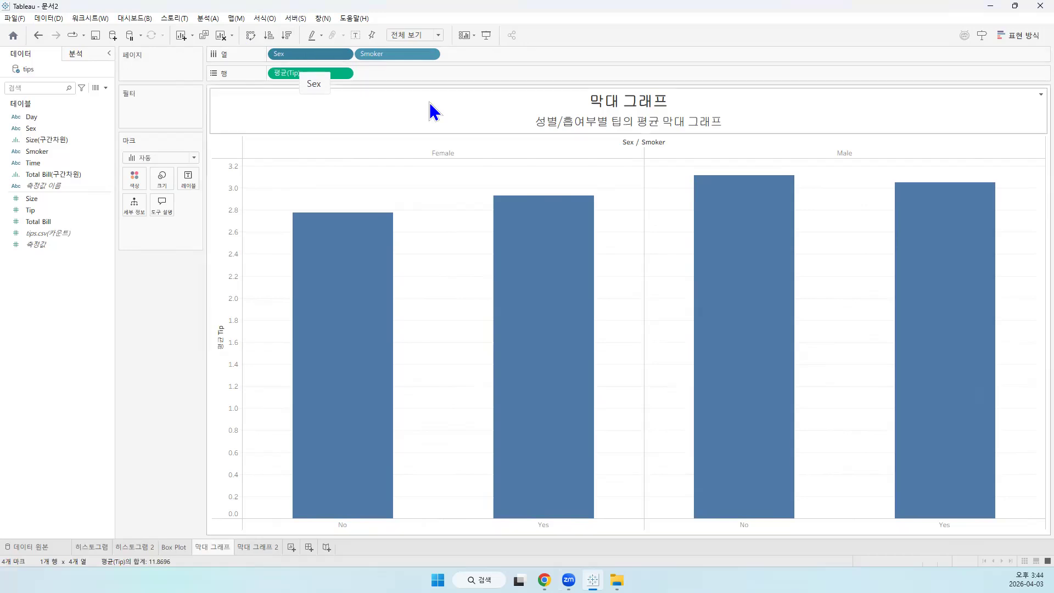
pyautogui.click(435, 154)
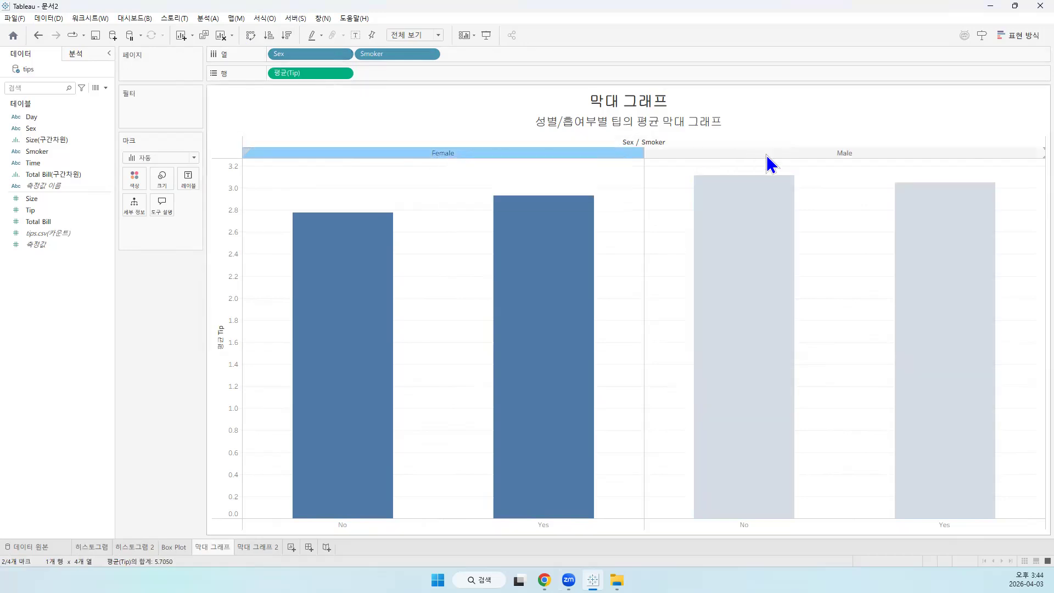
pyautogui.click(851, 151)
pyautogui.click(441, 154)
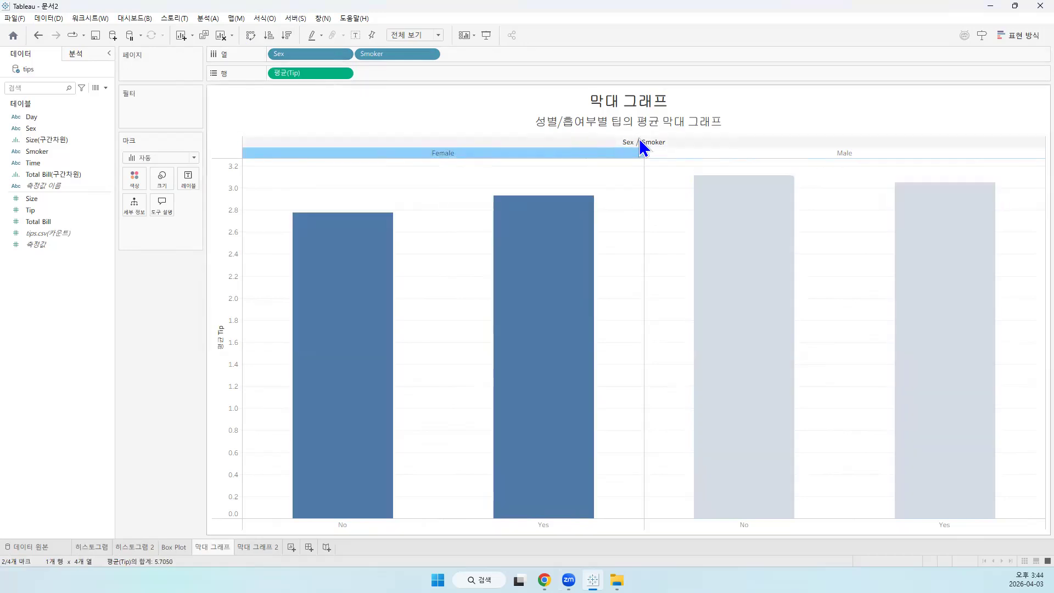
pyautogui.click(847, 150)
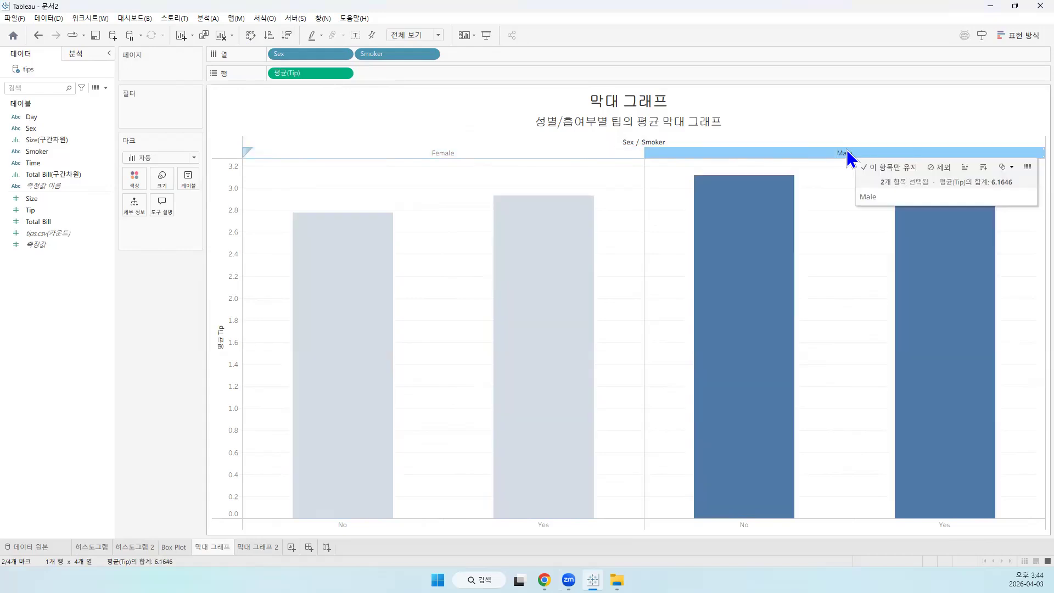
pyautogui.click(435, 150)
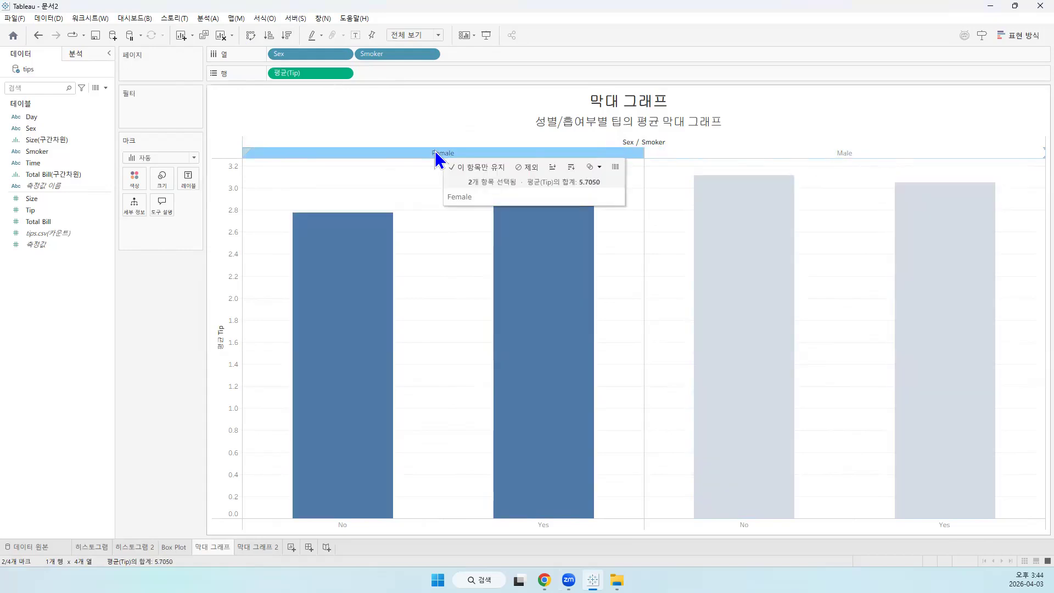
pyautogui.click(345, 524)
pyautogui.click(551, 524)
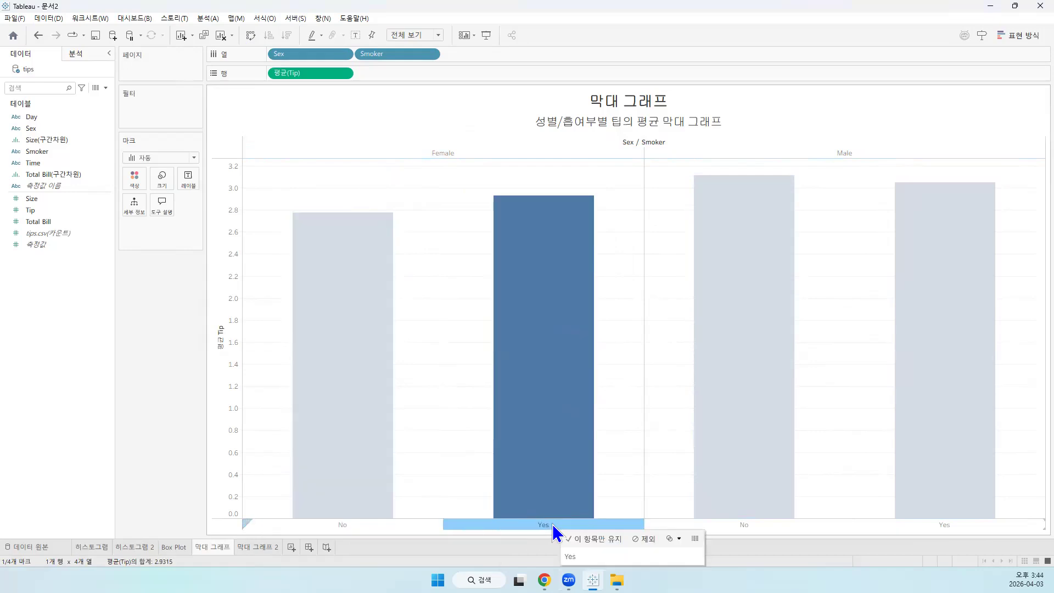
pyautogui.click(848, 155)
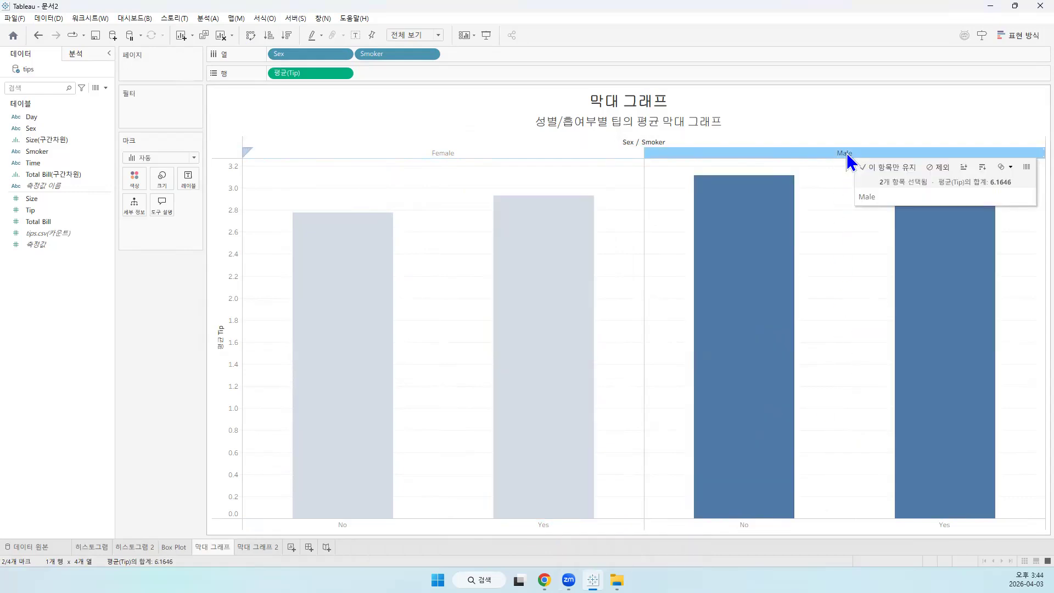
pyautogui.click(745, 525)
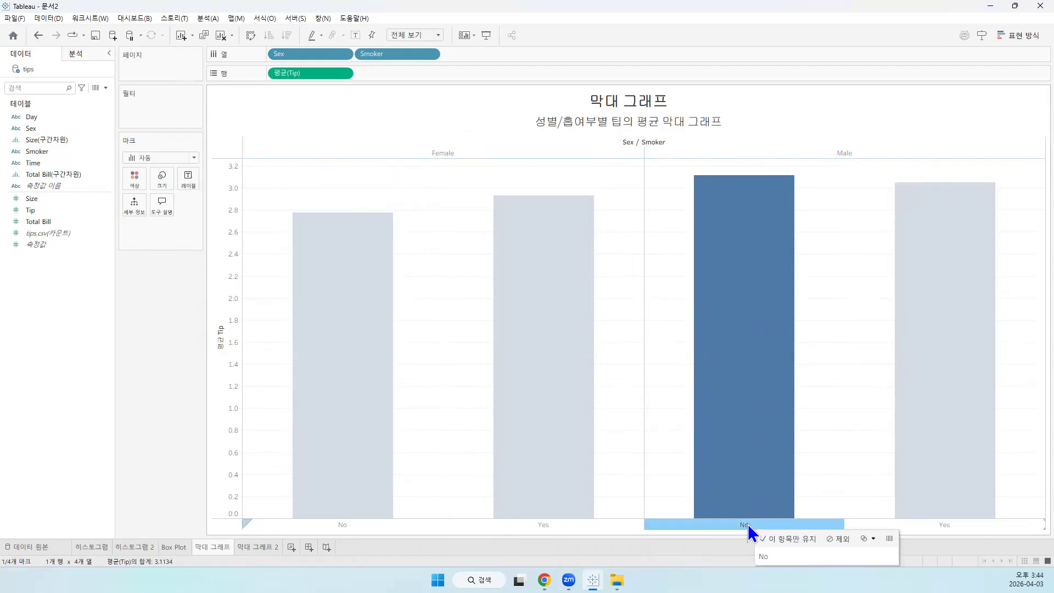
pyautogui.click(952, 526)
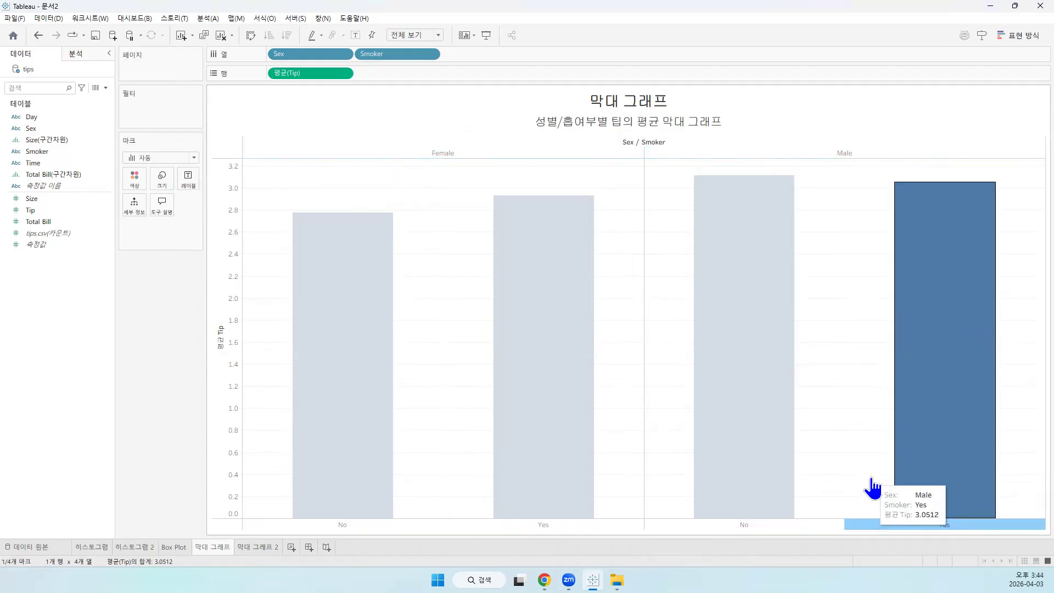
pyautogui.click(492, 121)
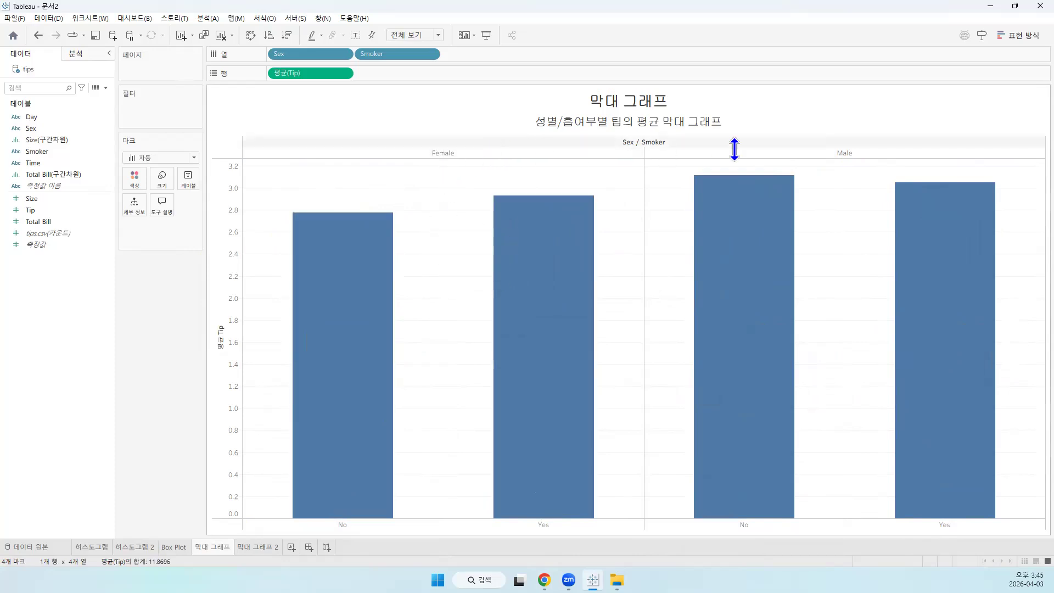
# Select the individual smoker and non-smoker bars within each sex to compare their average tips, and clear the selection
pyautogui.click(423, 157)
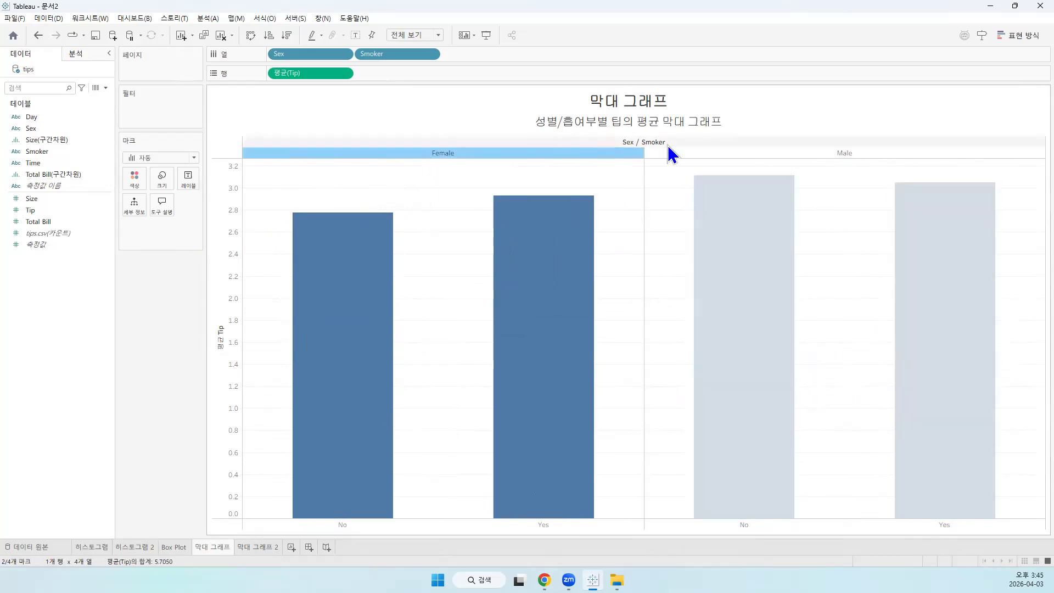
pyautogui.click(794, 154)
pyautogui.click(349, 277)
pyautogui.click(541, 275)
pyautogui.click(758, 271)
pyautogui.click(964, 213)
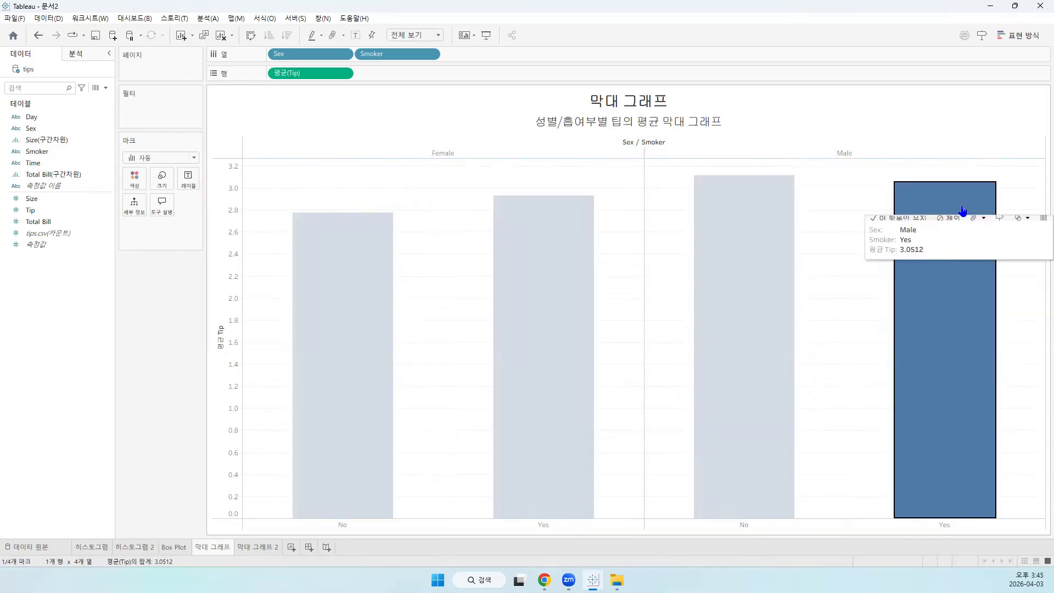
pyautogui.click(361, 253)
pyautogui.click(543, 230)
pyautogui.click(347, 247)
pyautogui.click(549, 236)
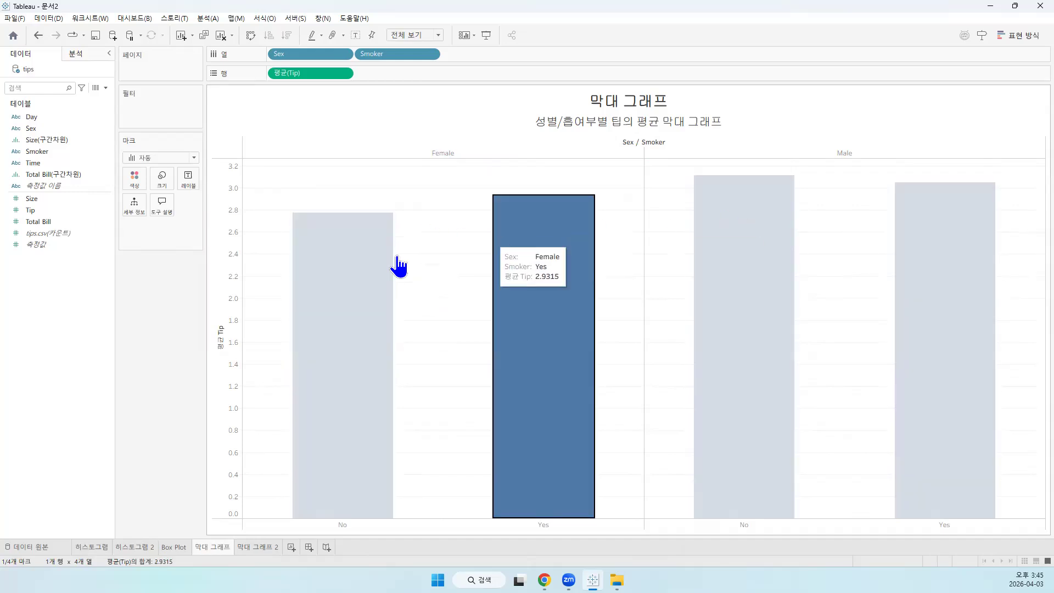
pyautogui.click(152, 368)
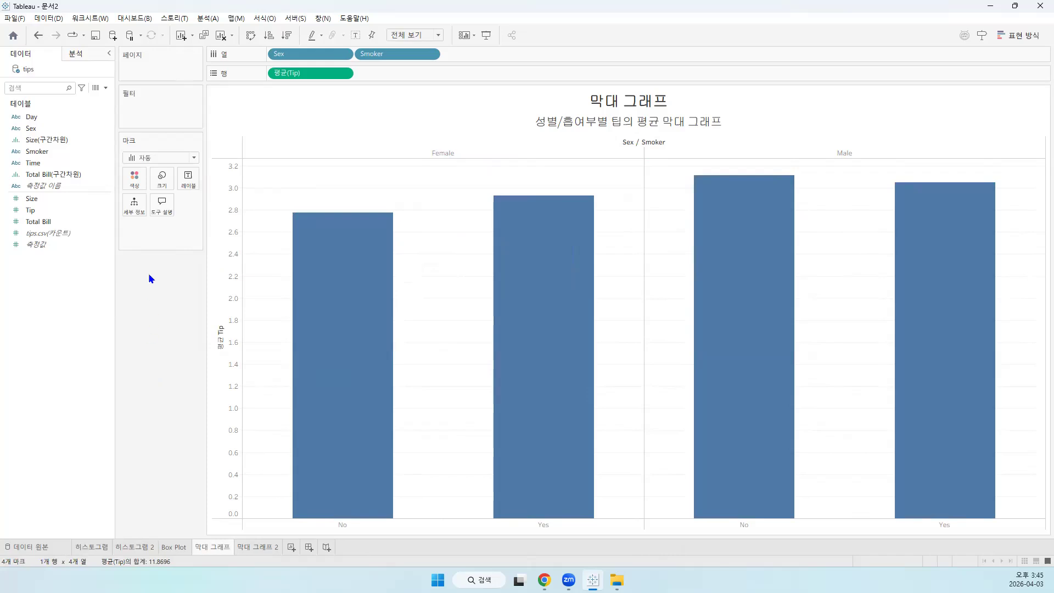
# Color the bars by the Smoker dimension
pyautogui.moveTo(36, 153); pyautogui.dragTo(135, 185)
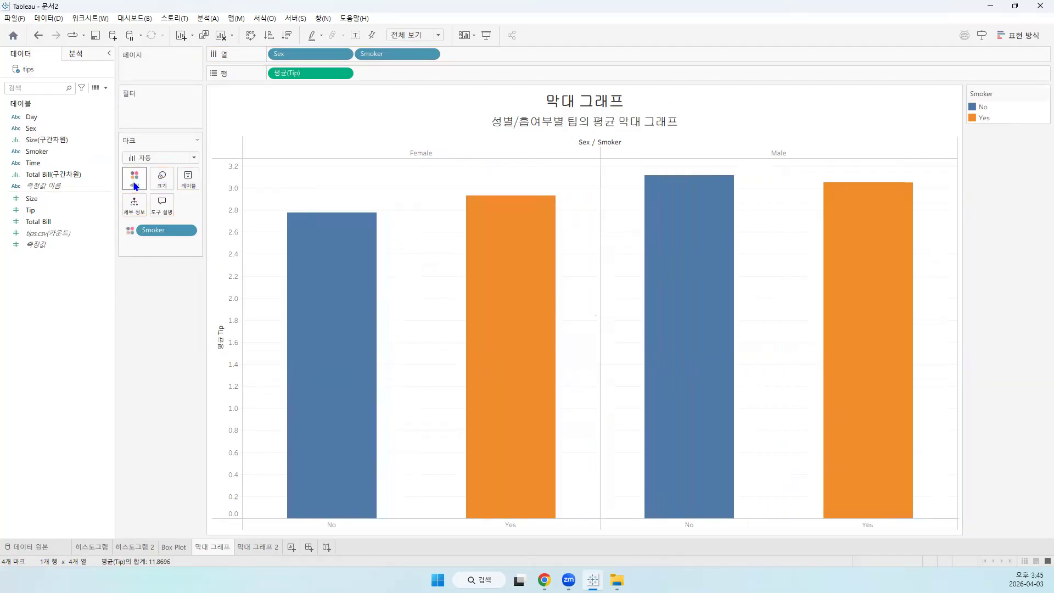
pyautogui.moveTo(324, 464)
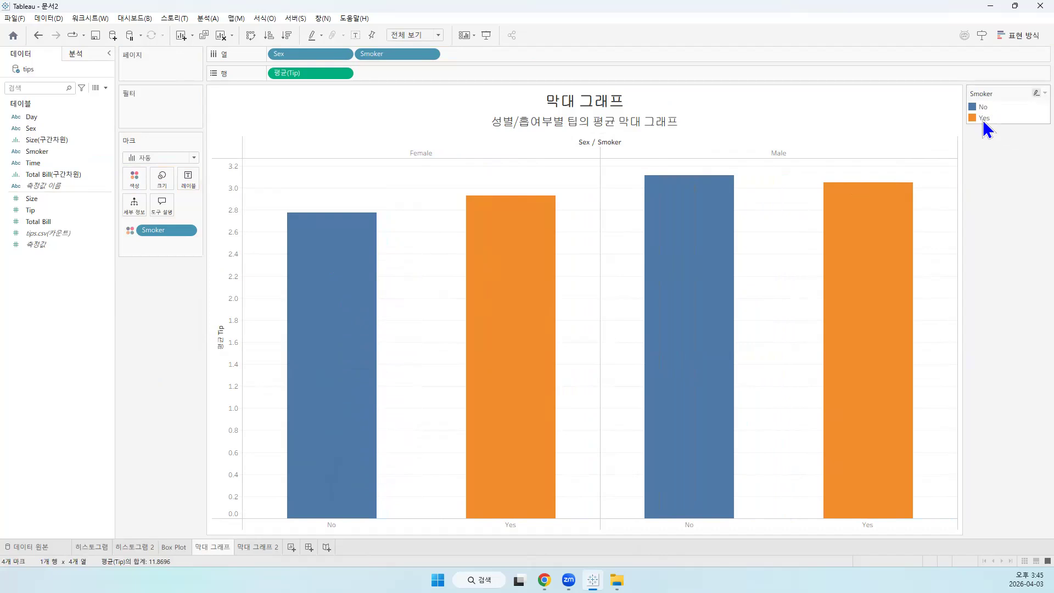
pyautogui.click(429, 153)
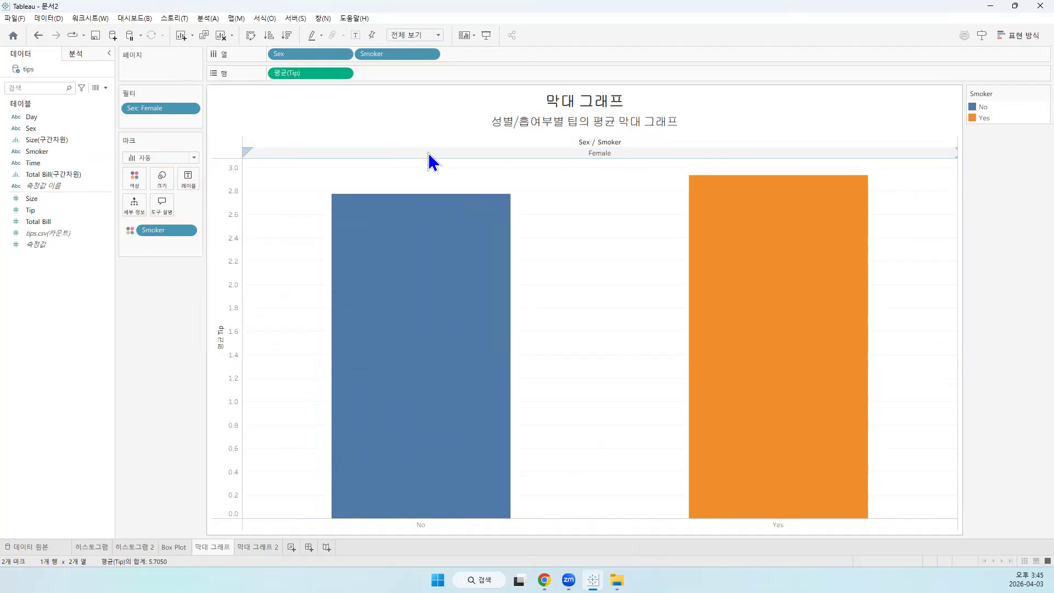
pyautogui.click(381, 141)
pyautogui.click(38, 35)
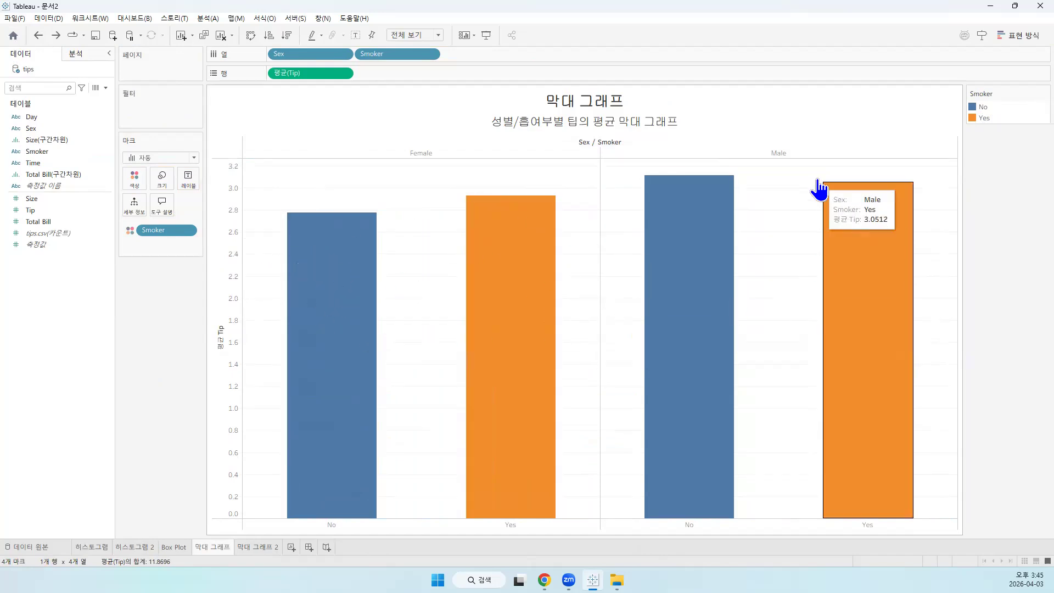
# Highlight the Male group, compare its non-smoker and smoker bars, and clear the selection
pyautogui.click(784, 155)
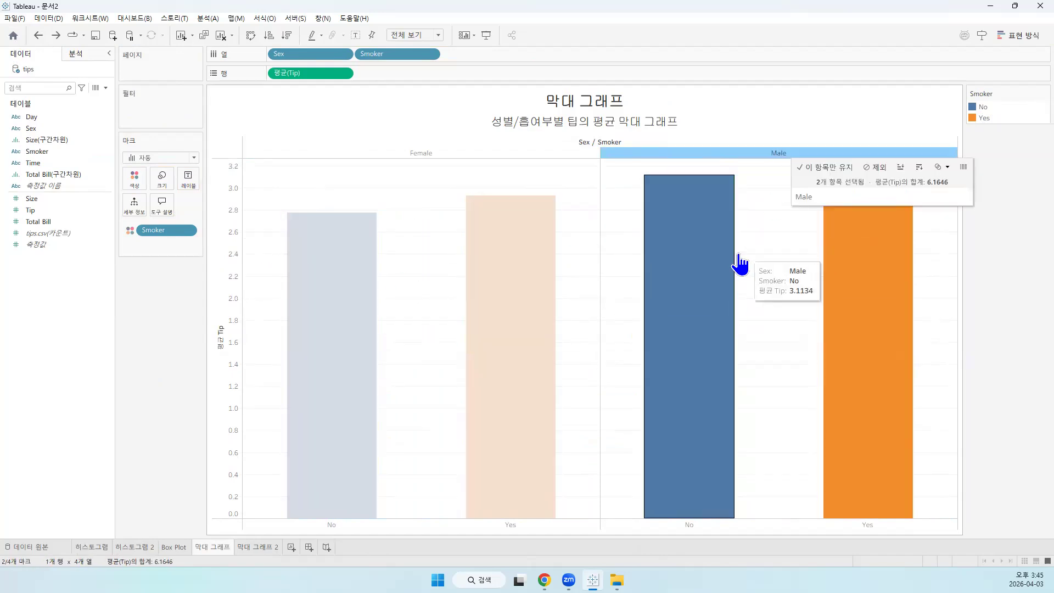
pyautogui.click(707, 237)
pyautogui.click(878, 348)
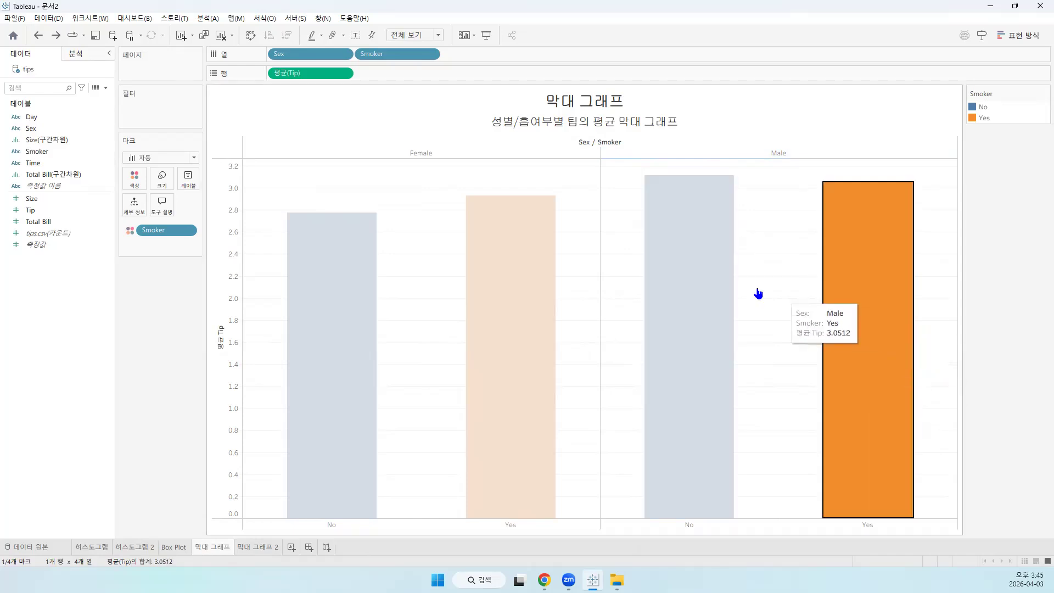
pyautogui.click(512, 123)
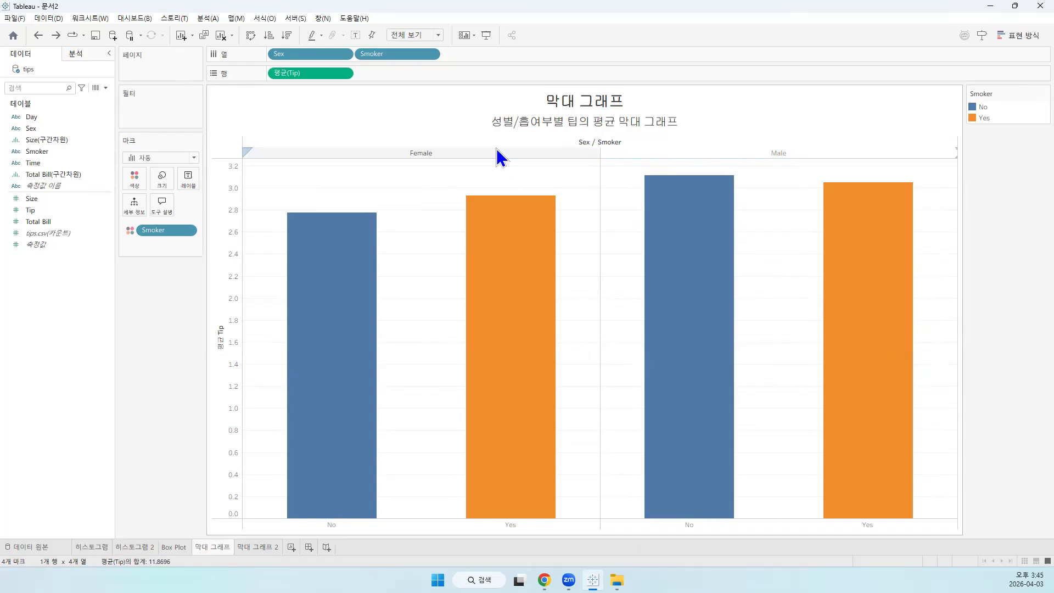
pyautogui.moveTo(519, 198)
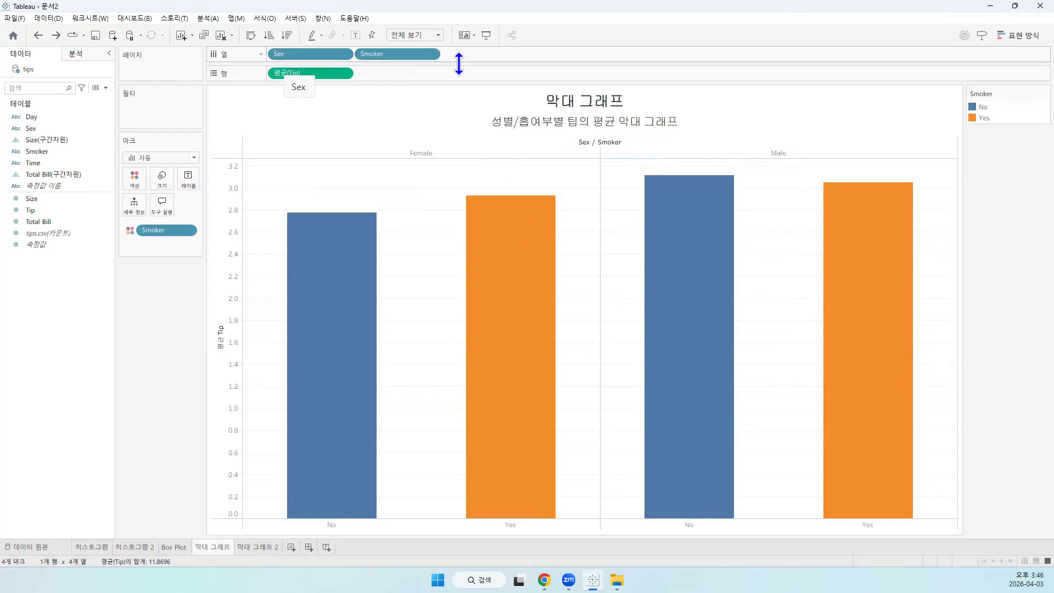
# Reorder the column fields so that Smoker comes before Sex
pyautogui.click(393, 56)
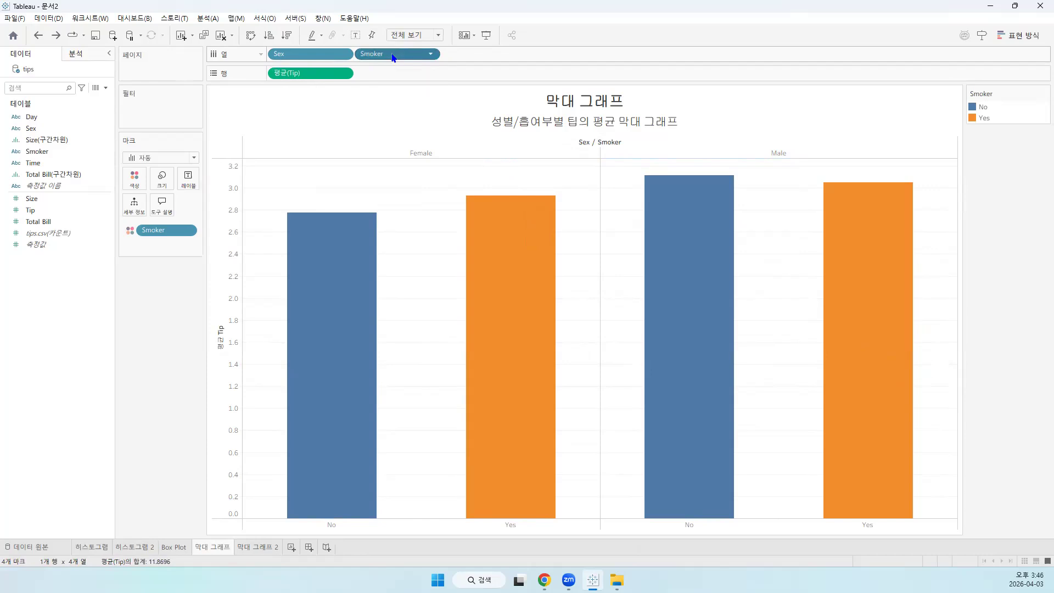
pyautogui.moveTo(393, 55)
pyautogui.mouseDown()
pyautogui.moveTo(297, 51)
pyautogui.moveTo(439, 58)
pyautogui.moveTo(399, 56)
pyautogui.mouseUp()
pyautogui.moveTo(324, 53); pyautogui.dragTo(506, 57)
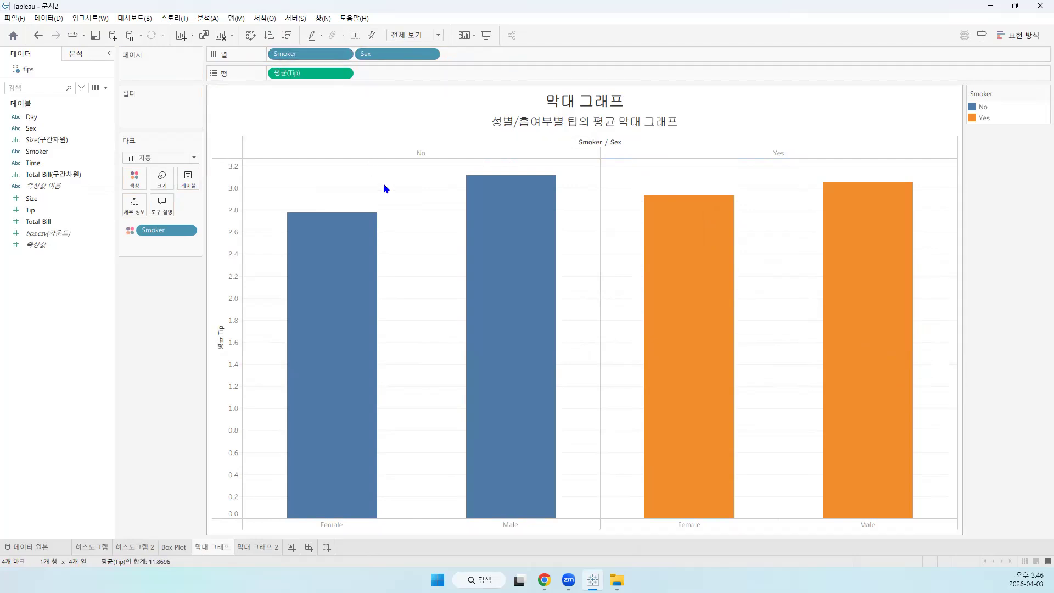
# Examine the Smoker-first grouping by highlighting the No and Yes groups in turn, and clear the selection
pyautogui.click(407, 152)
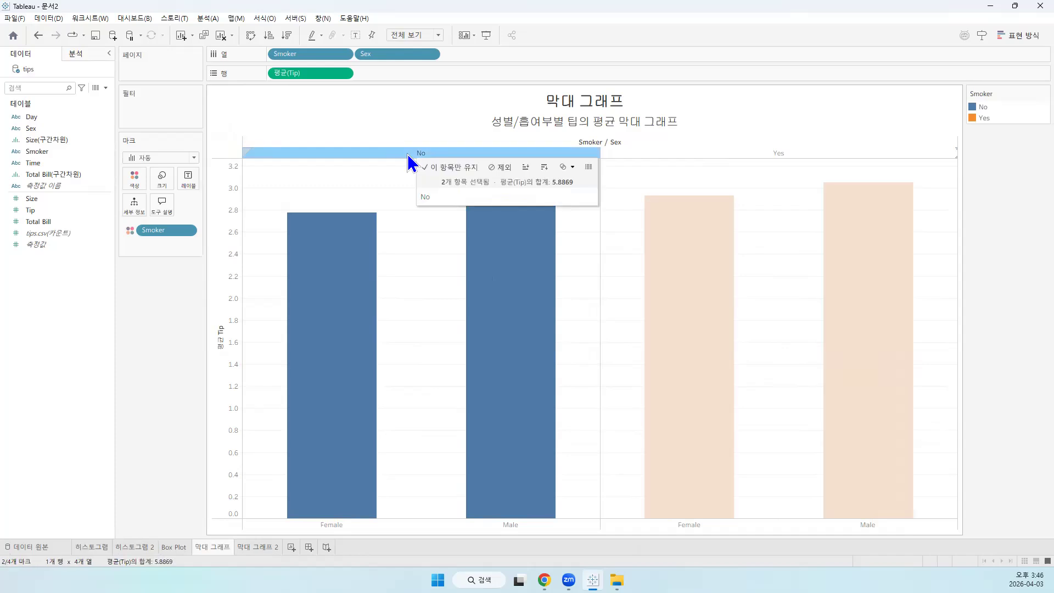
pyautogui.click(721, 154)
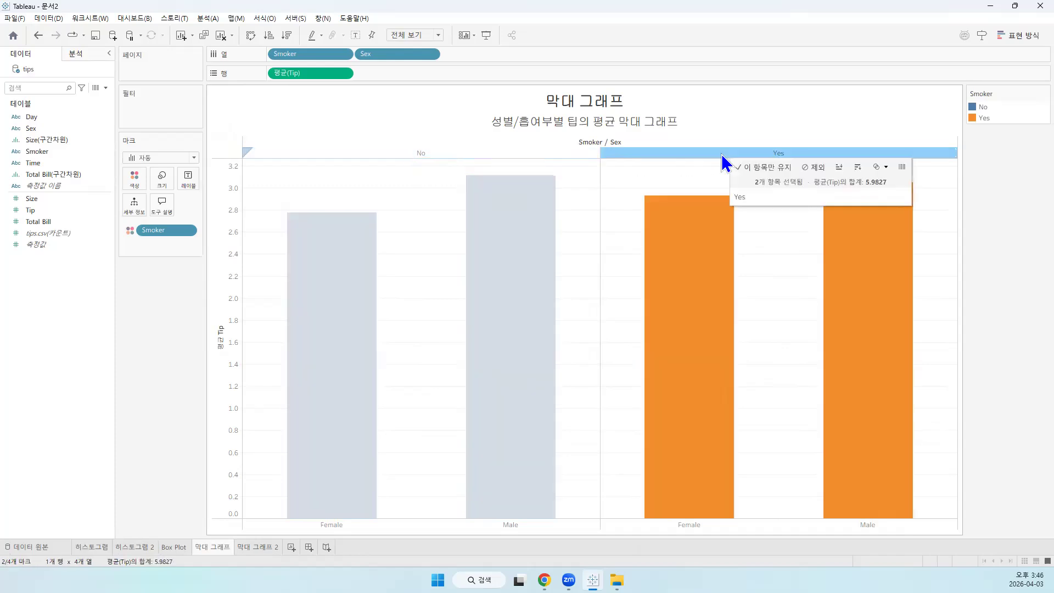
pyautogui.click(372, 152)
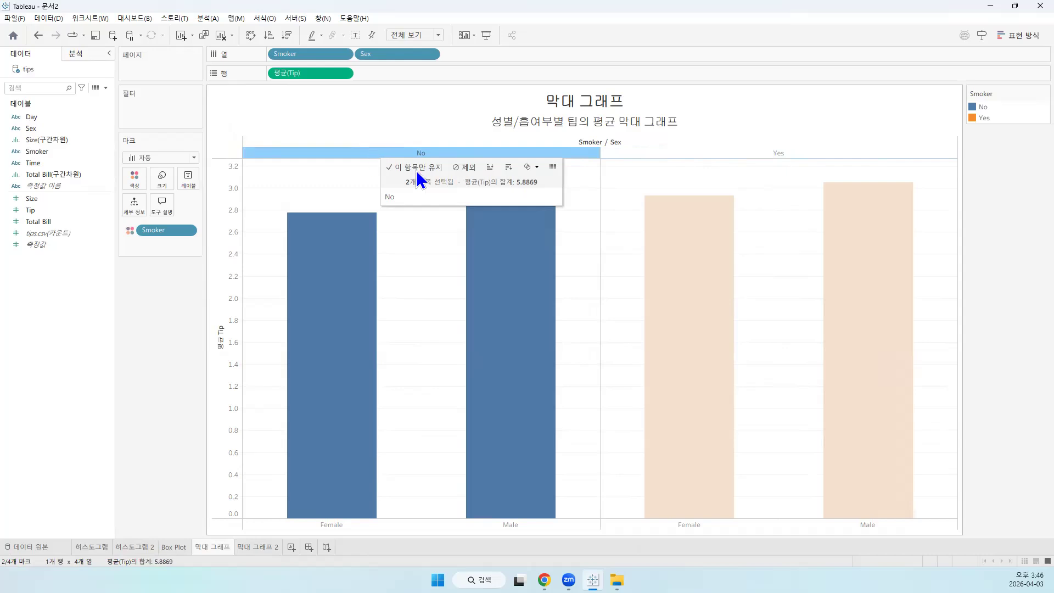
pyautogui.click(437, 117)
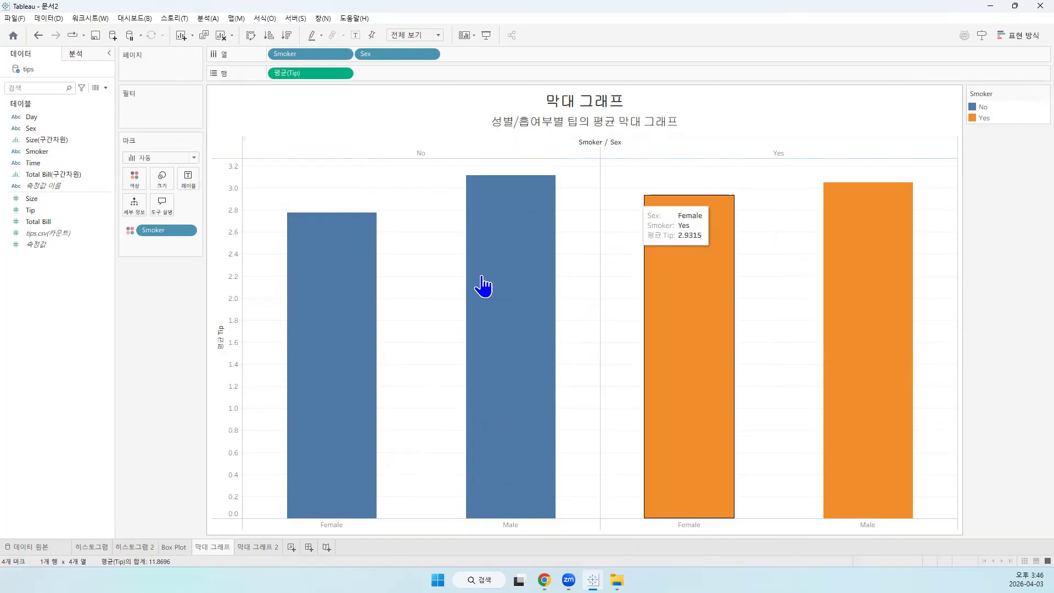
pyautogui.moveTo(760, 265)
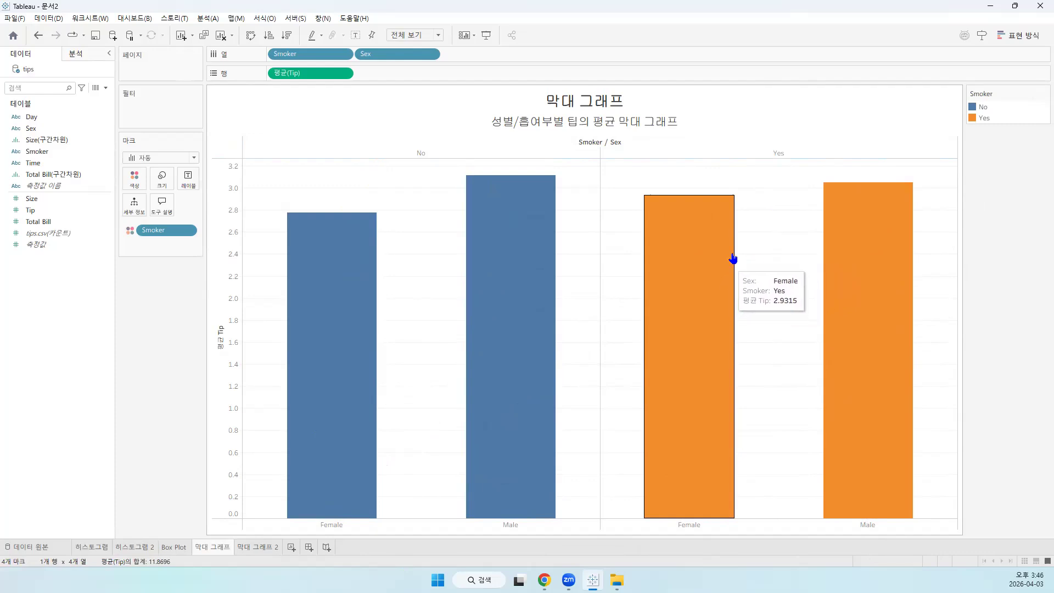
# Place Smoker after Sex in the columns again
pyautogui.moveTo(323, 54); pyautogui.dragTo(447, 55)
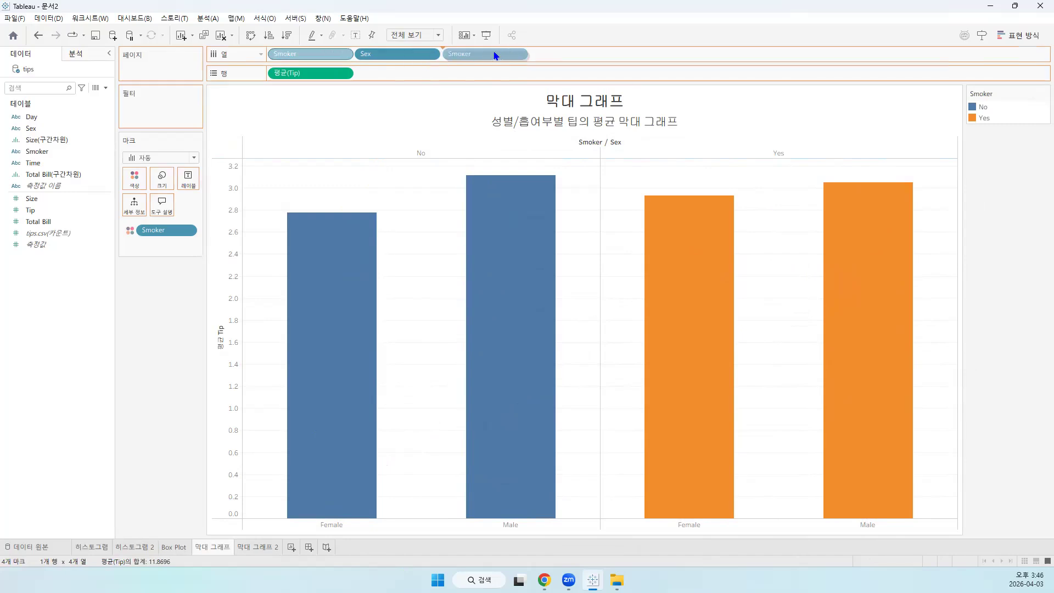
pyautogui.moveTo(760, 288)
pyautogui.moveTo(552, 348)
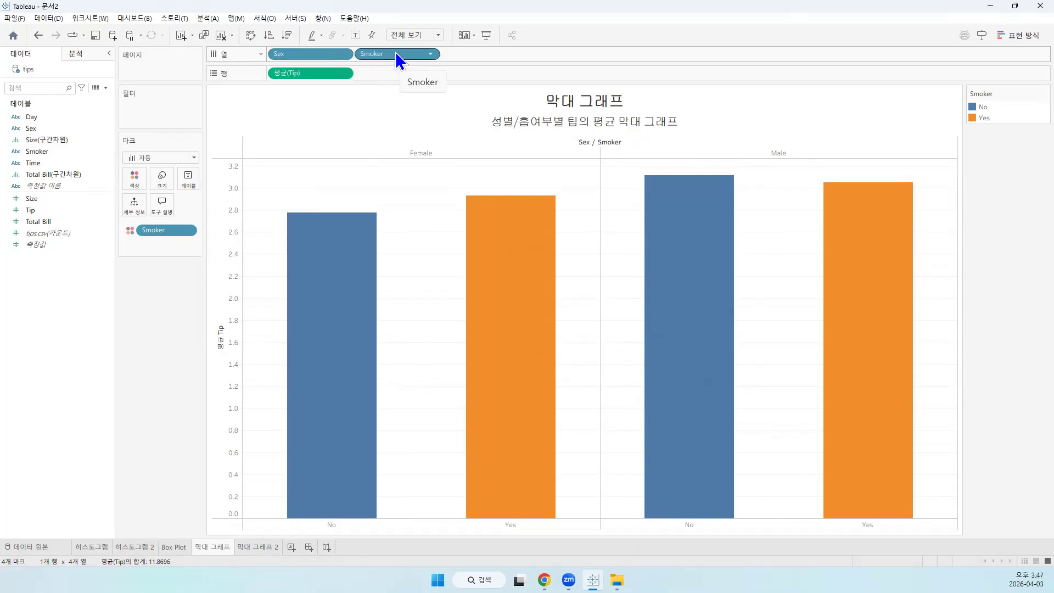
# Move Smoker from the columns to the rows ahead of average Tip, and set the view fit to Standard (표준)
pyautogui.moveTo(396, 52); pyautogui.dragTo(396, 72)
pyautogui.click(395, 72)
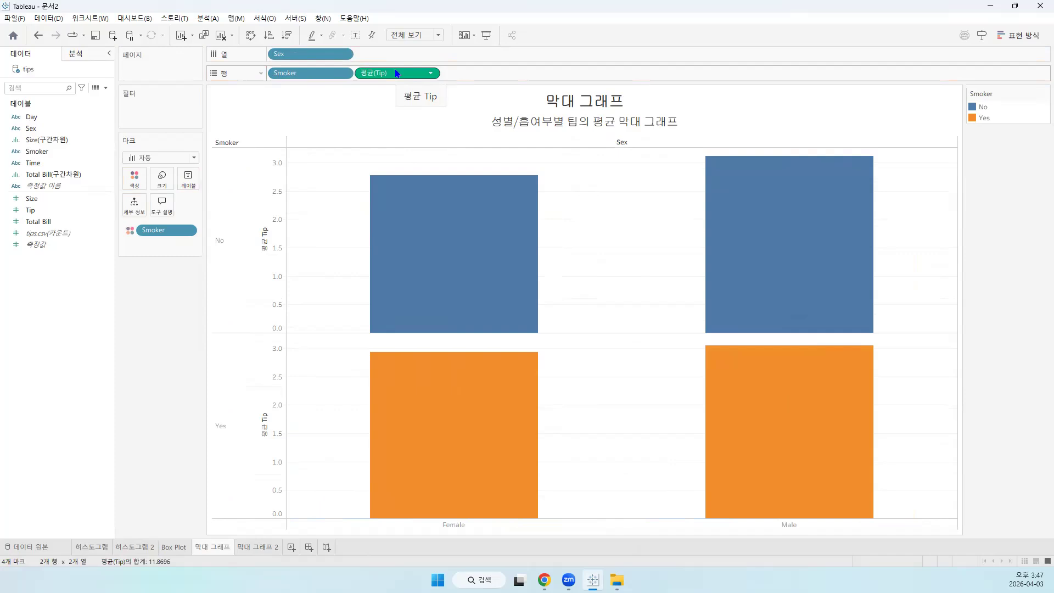
pyautogui.click(433, 34)
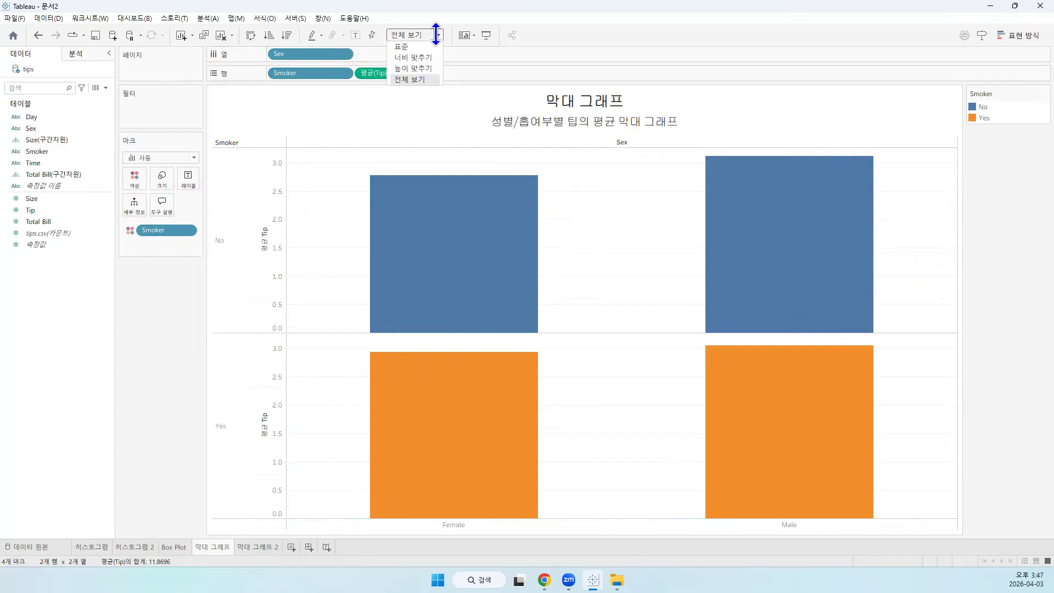
pyautogui.click(428, 46)
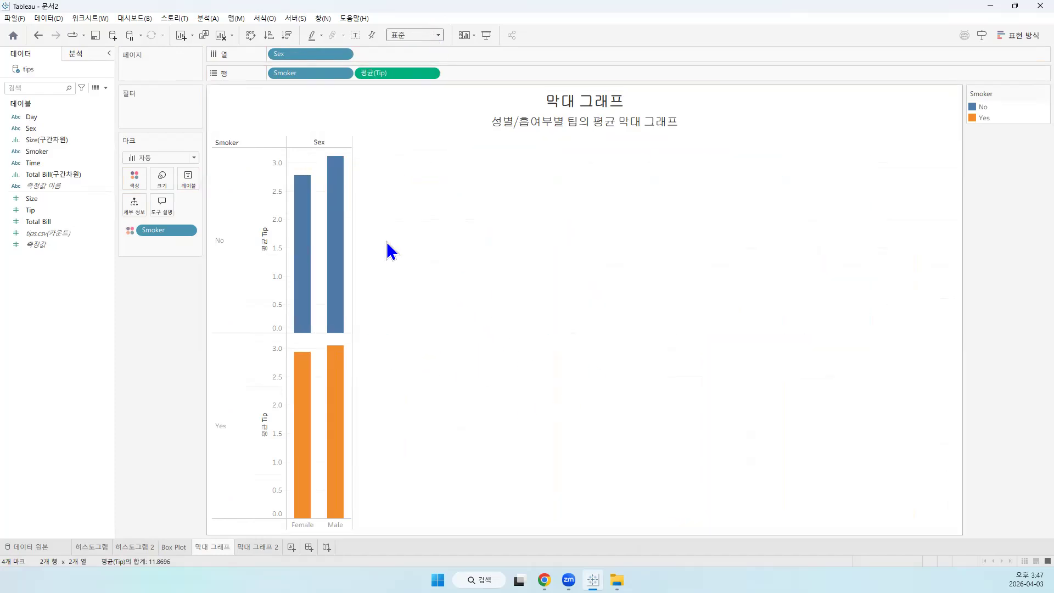
# Examine the row split by alternately highlighting the No and Yes smoker rows and checking their Female and Male bars
pyautogui.moveTo(330, 389)
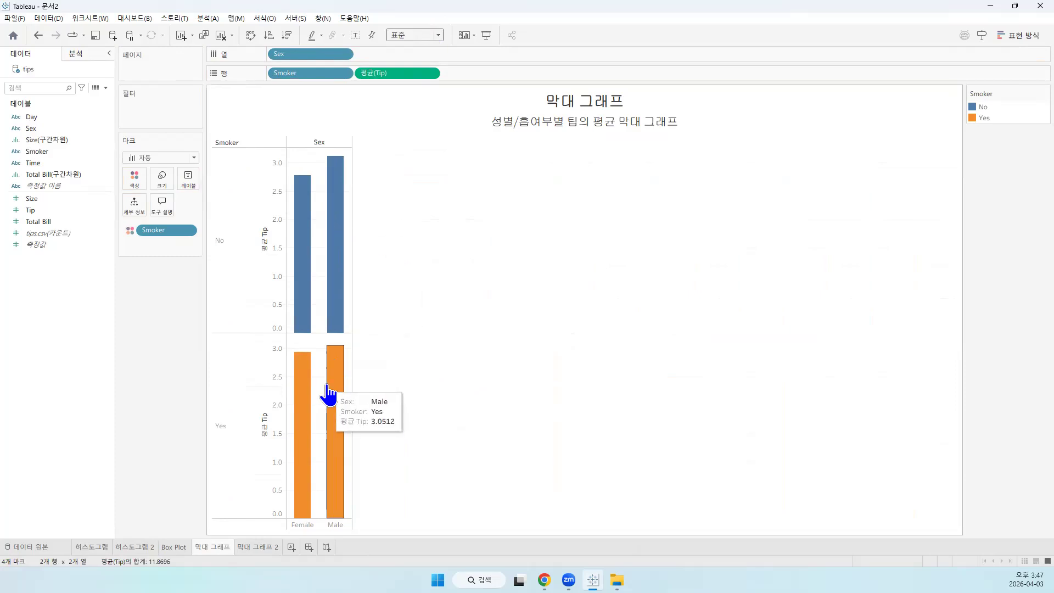
pyautogui.moveTo(331, 248)
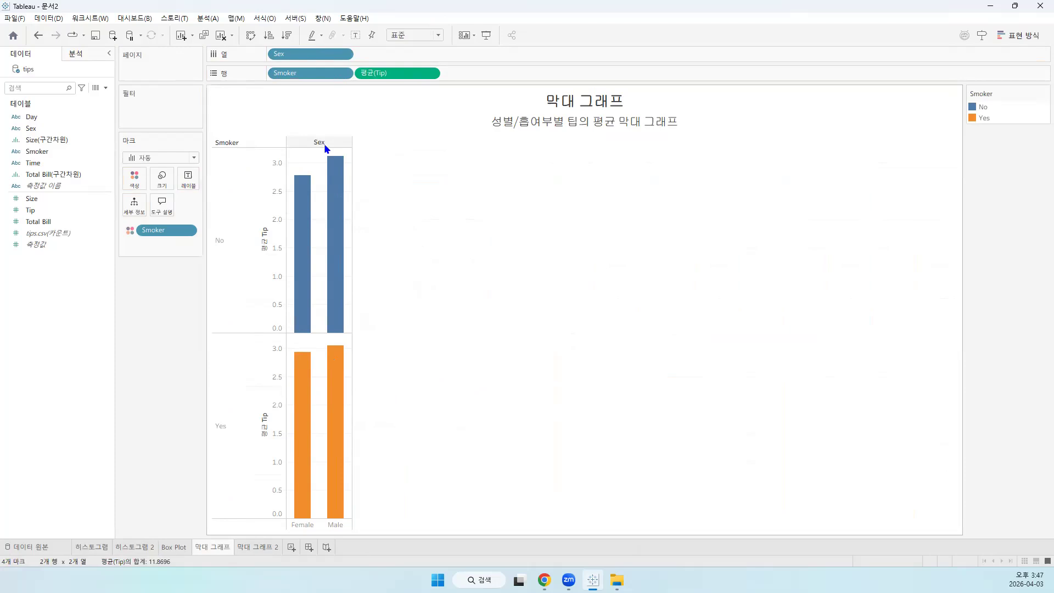
pyautogui.click(230, 266)
pyautogui.click(221, 412)
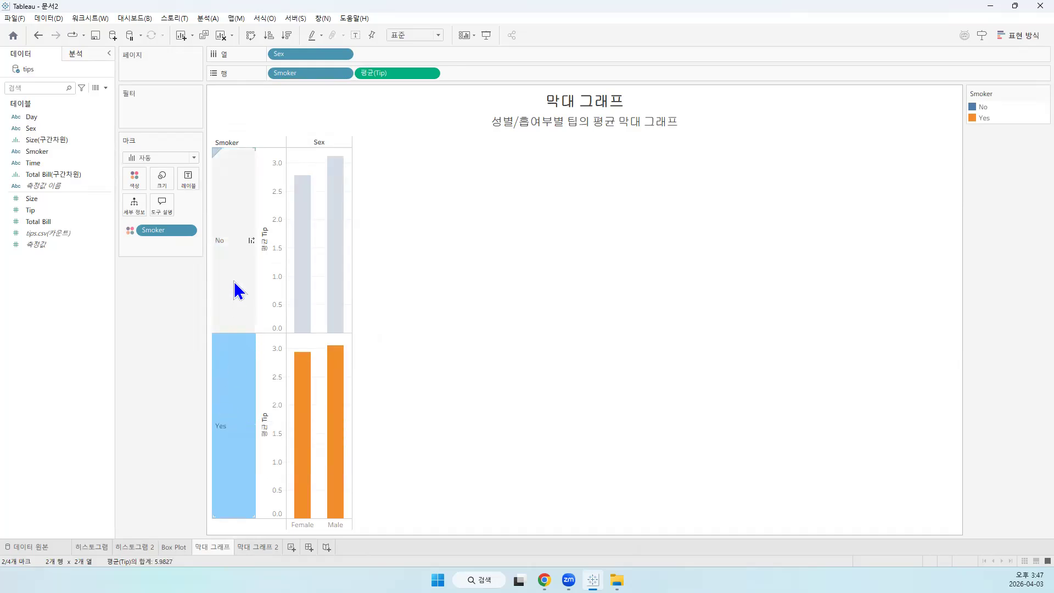
pyautogui.click(233, 269)
pyautogui.click(220, 388)
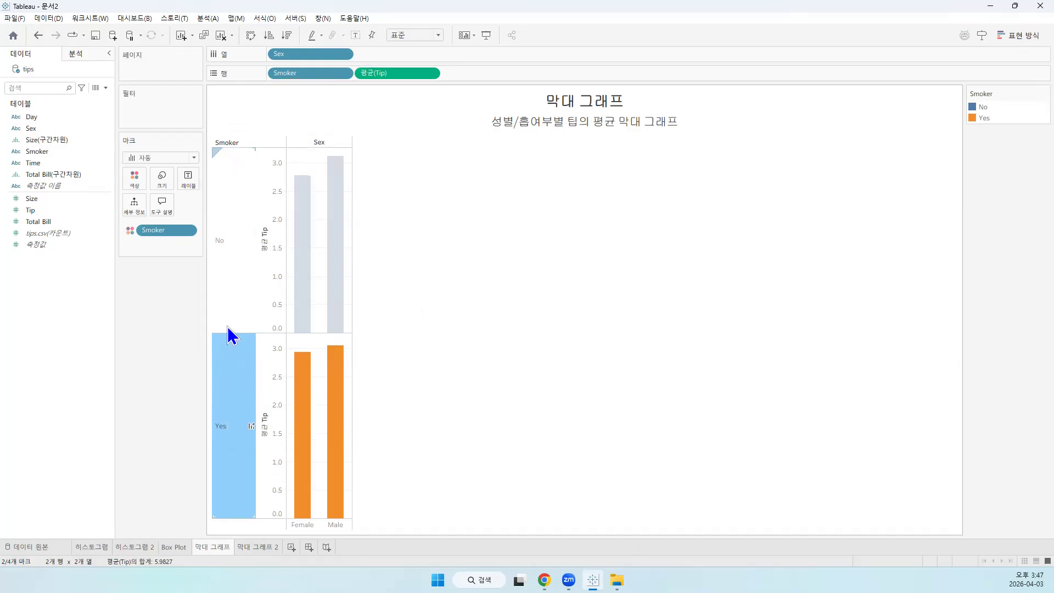
pyautogui.click(228, 278)
pyautogui.click(234, 381)
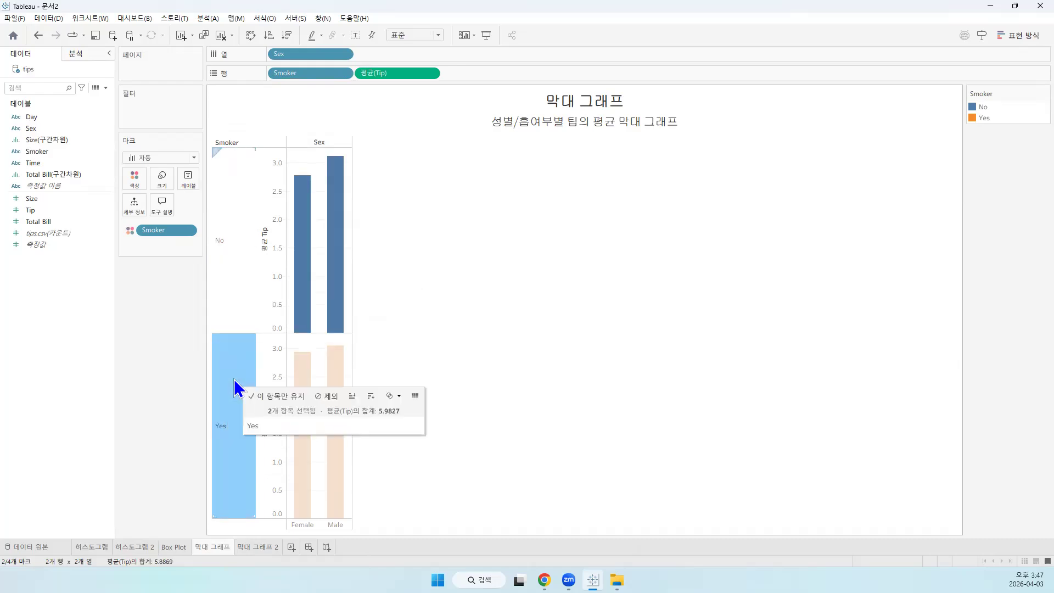
pyautogui.click(236, 299)
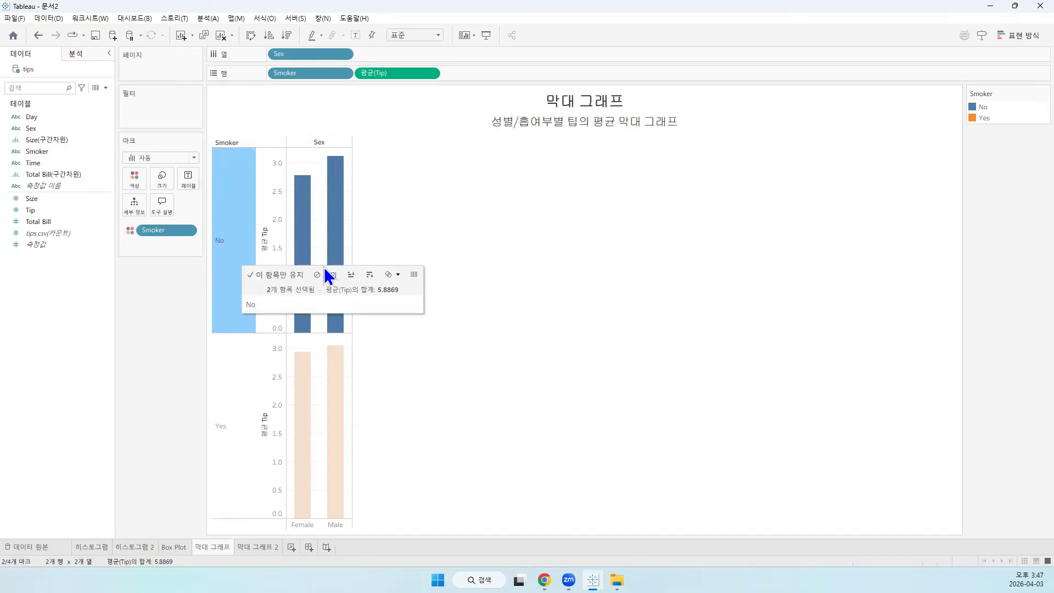
pyautogui.moveTo(335, 196)
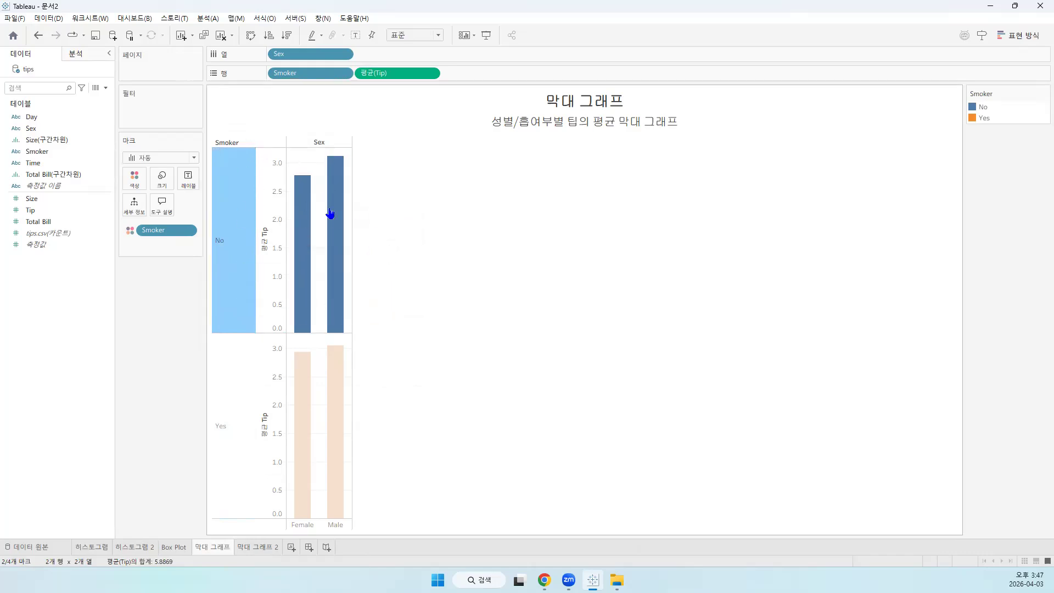
pyautogui.click(227, 394)
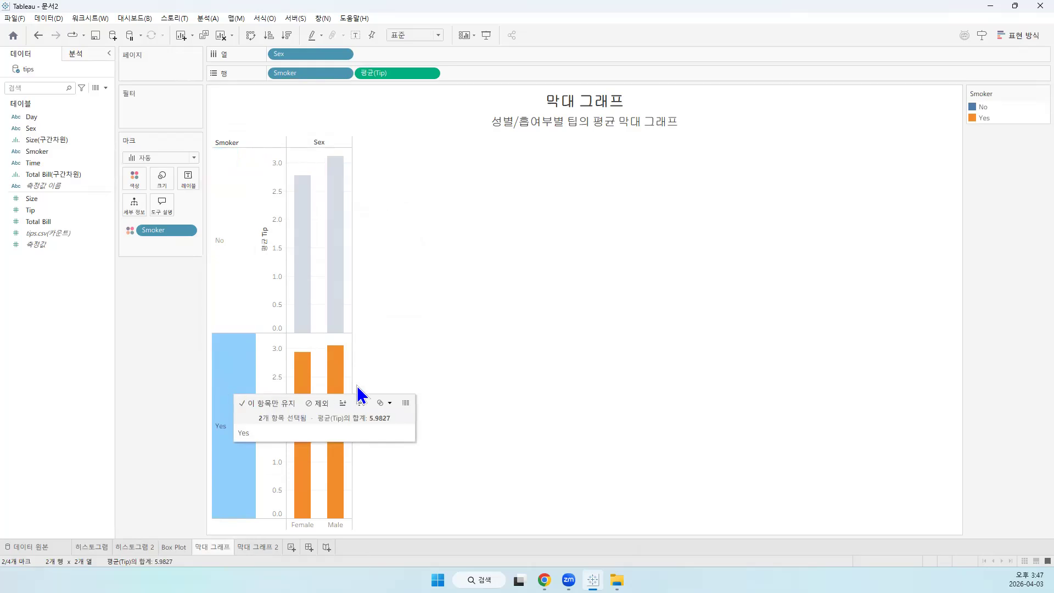
pyautogui.moveTo(299, 360)
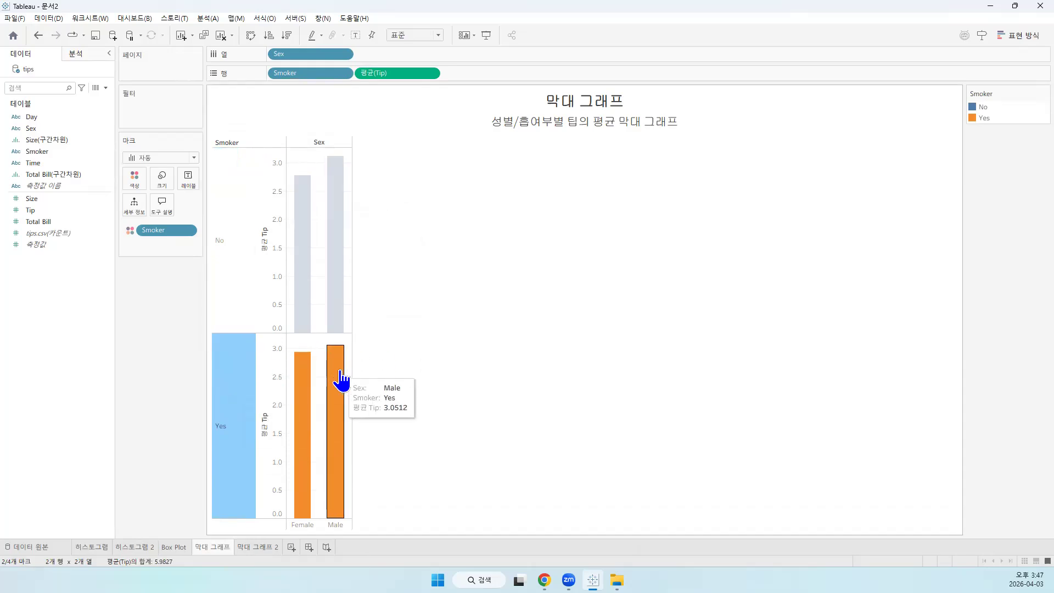
# Select each of the four bars individually to compare average tips by sex within each smoker row
pyautogui.click(305, 182)
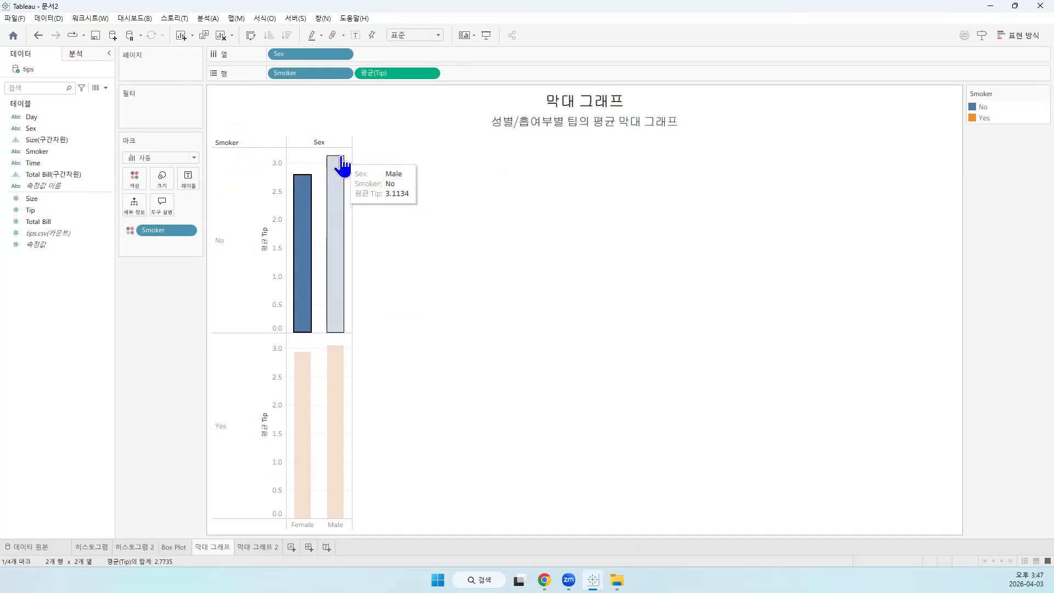
pyautogui.click(341, 164)
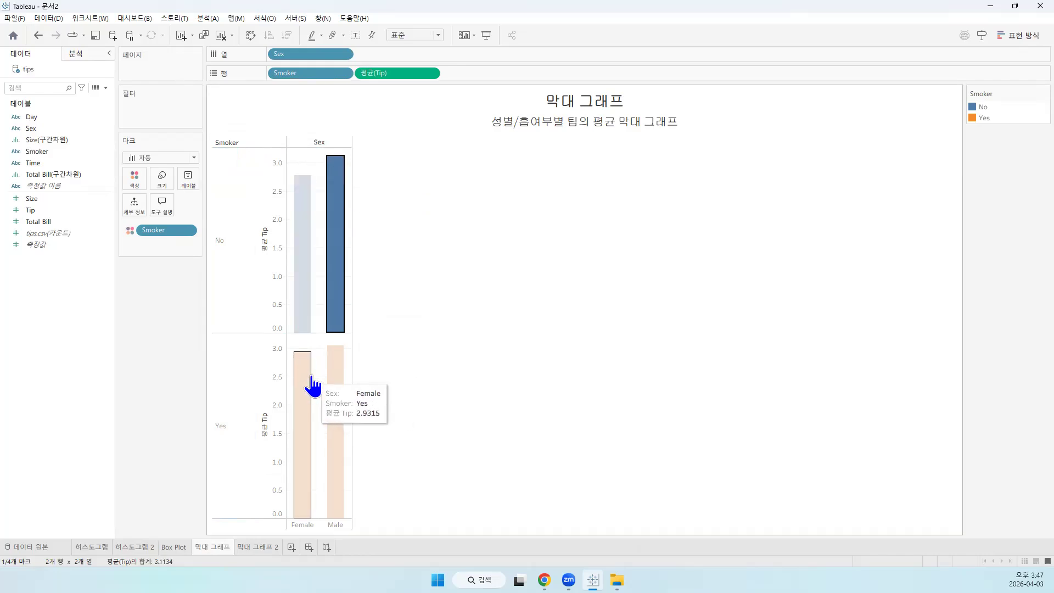
pyautogui.click(305, 404)
pyautogui.click(336, 356)
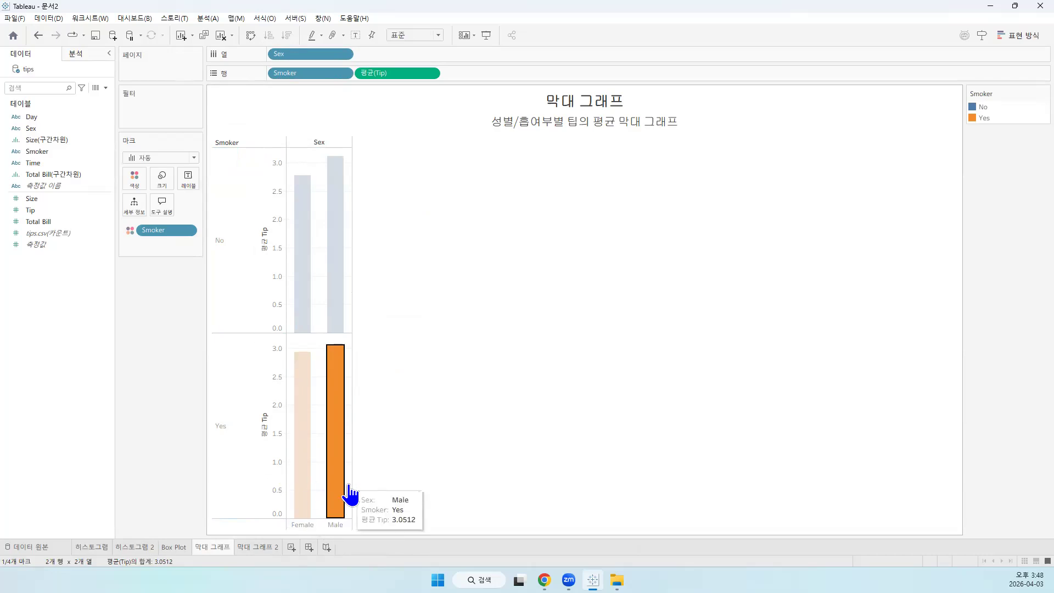
# Highlight the Female and Male columns, and the No and Yes smoker rows, to compare how columns and rows divide the chart
pyautogui.click(302, 526)
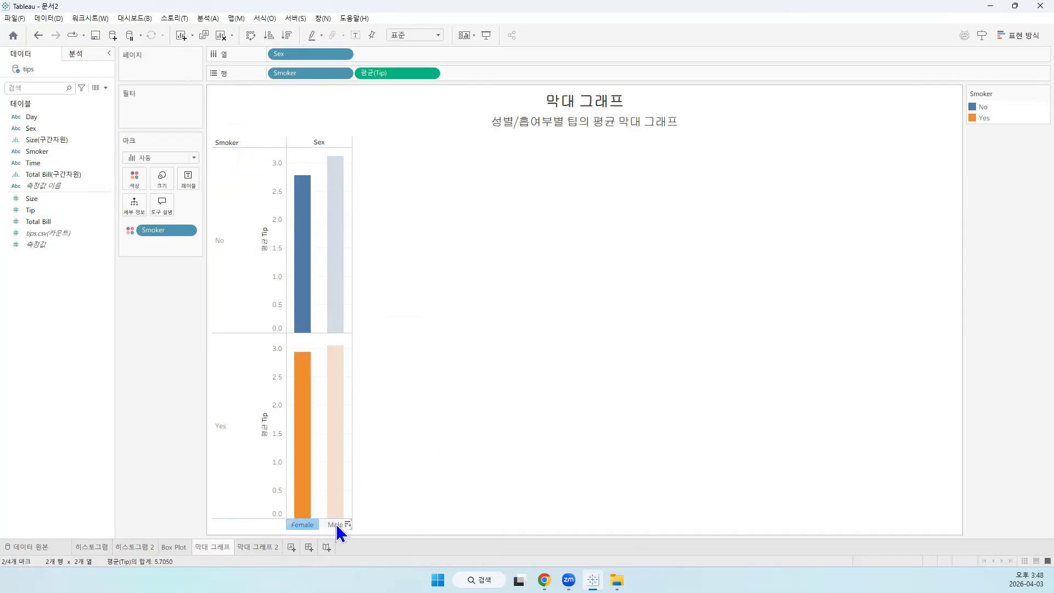
pyautogui.click(336, 525)
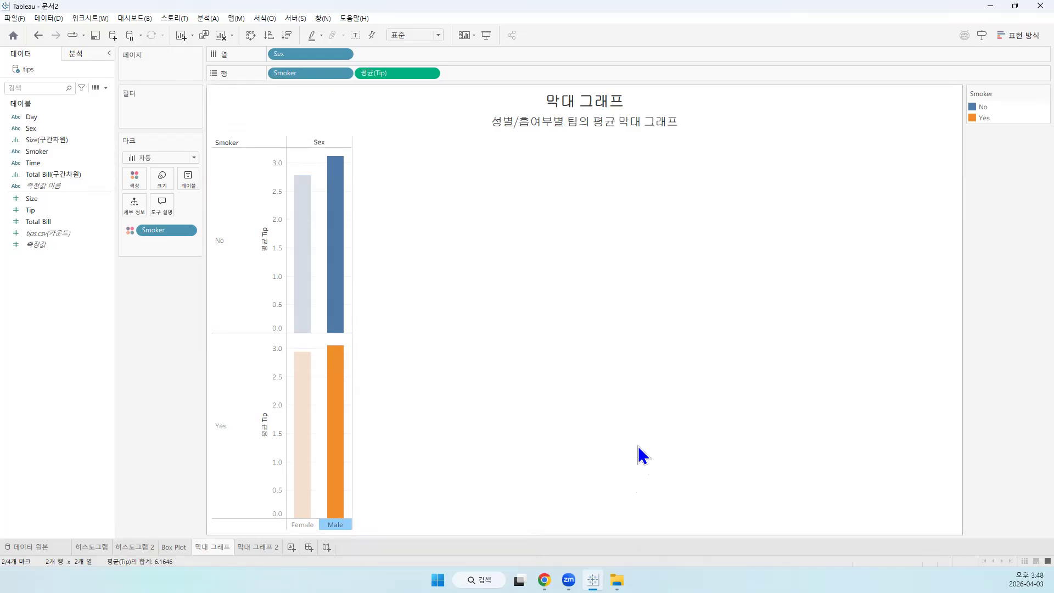
pyautogui.moveTo(353, 217)
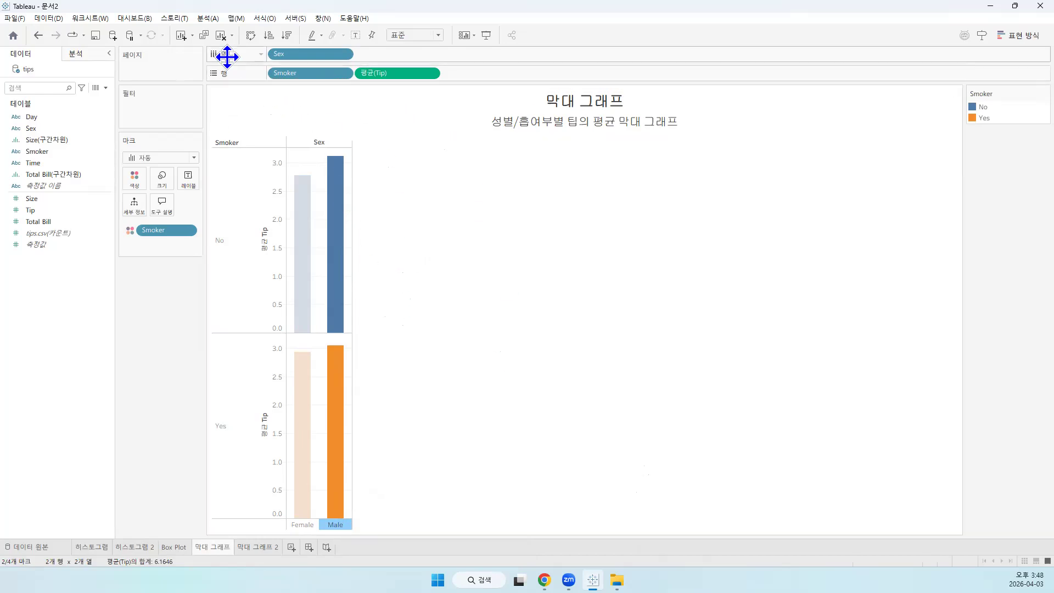
pyautogui.click(235, 268)
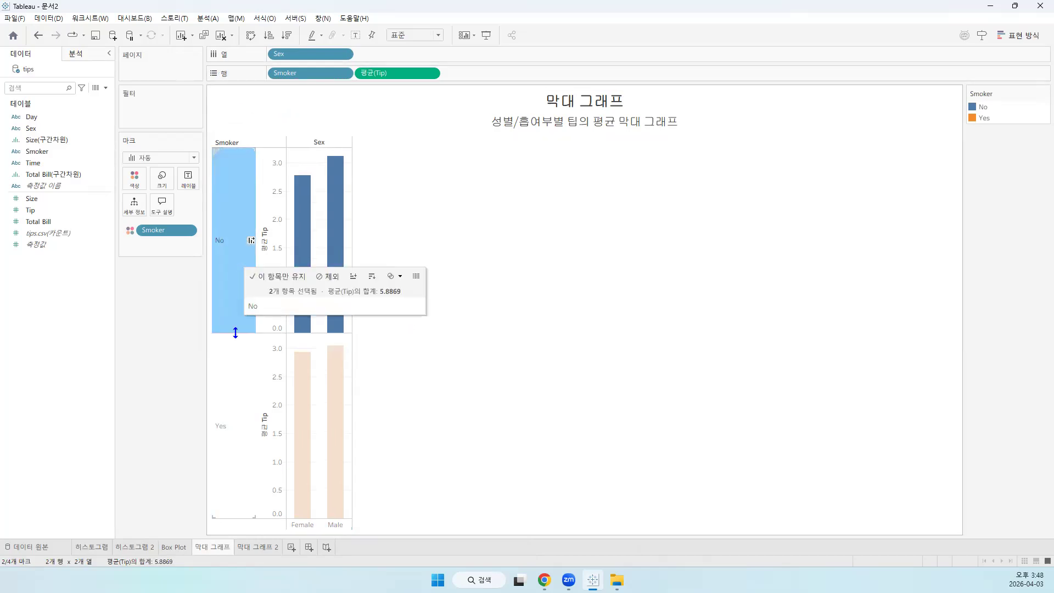
pyautogui.click(222, 420)
pyautogui.click(231, 285)
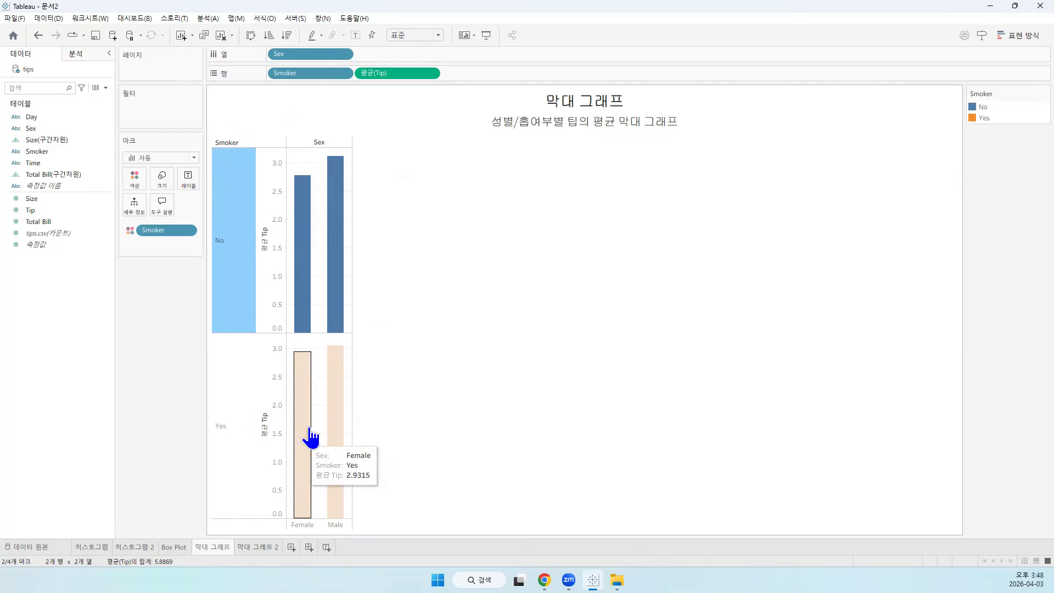
# Swap the two dimensions, placing Smoker in the columns and Sex in the rows ahead of average Tip
pyautogui.moveTo(312, 74); pyautogui.dragTo(445, 54)
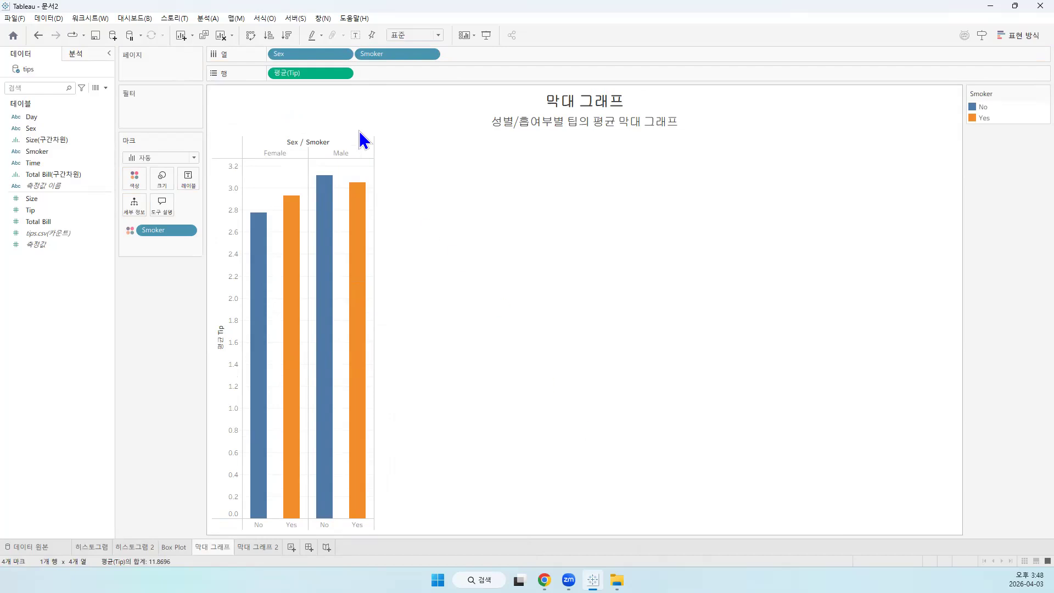
pyautogui.moveTo(296, 60); pyautogui.dragTo(406, 71)
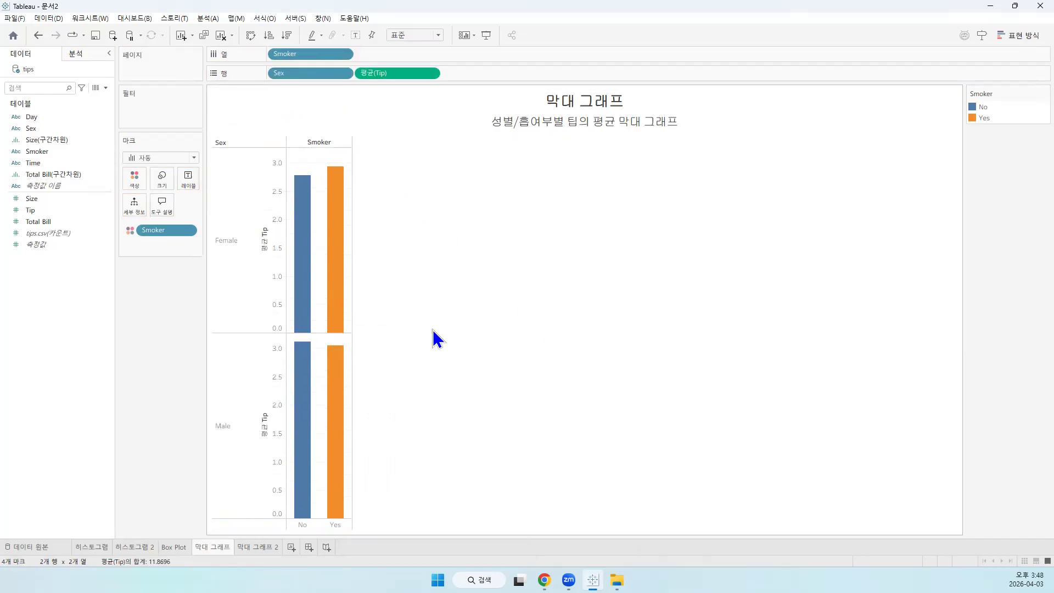
# Alternately highlight the Female and Male rows to examine how Sex splits the average tip chart
pyautogui.click(216, 250)
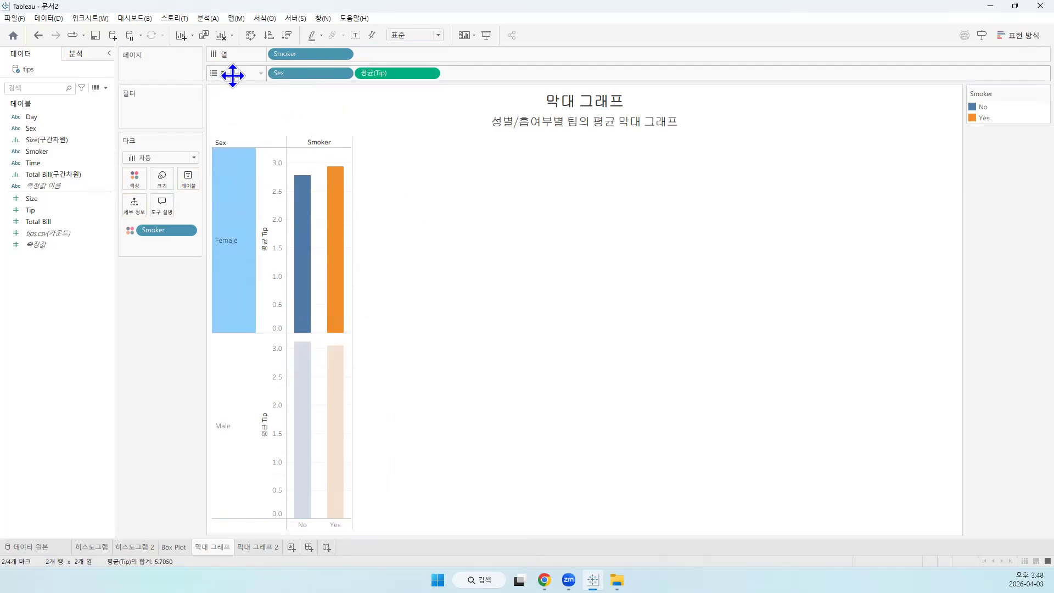
pyautogui.click(228, 278)
pyautogui.click(228, 279)
pyautogui.click(229, 383)
pyautogui.click(240, 299)
pyautogui.click(227, 380)
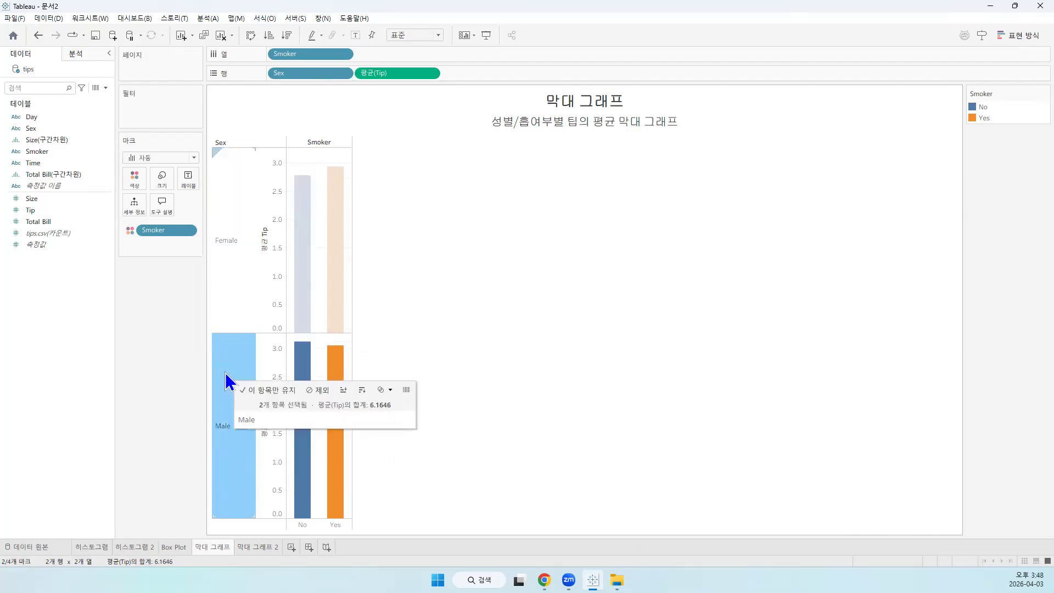
pyautogui.click(235, 289)
pyautogui.click(230, 388)
pyautogui.click(235, 302)
pyautogui.click(231, 371)
pyautogui.click(237, 264)
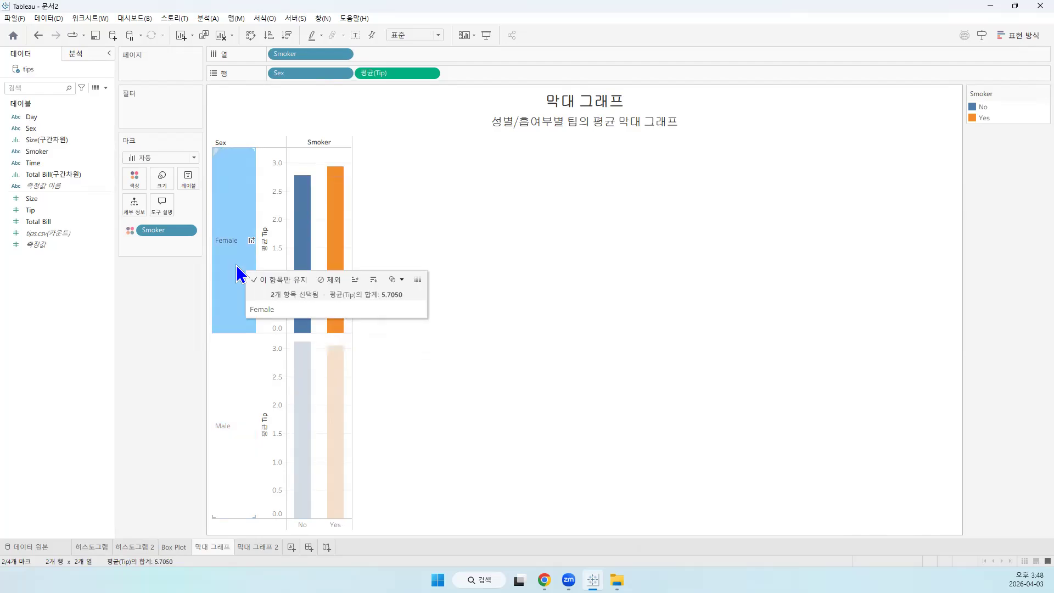
pyautogui.click(231, 365)
pyautogui.click(239, 306)
pyautogui.click(228, 370)
pyautogui.click(237, 297)
pyautogui.click(231, 358)
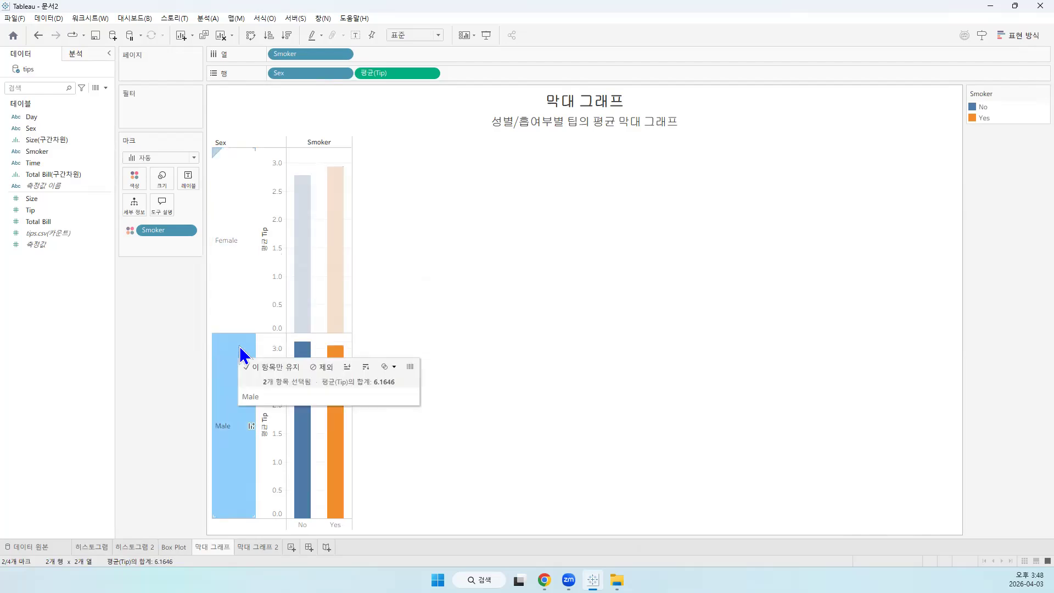
# Select individual Female bars and highlight the No and Yes smoker columns to compare them across both sexes
pyautogui.click(306, 305)
pyautogui.click(337, 263)
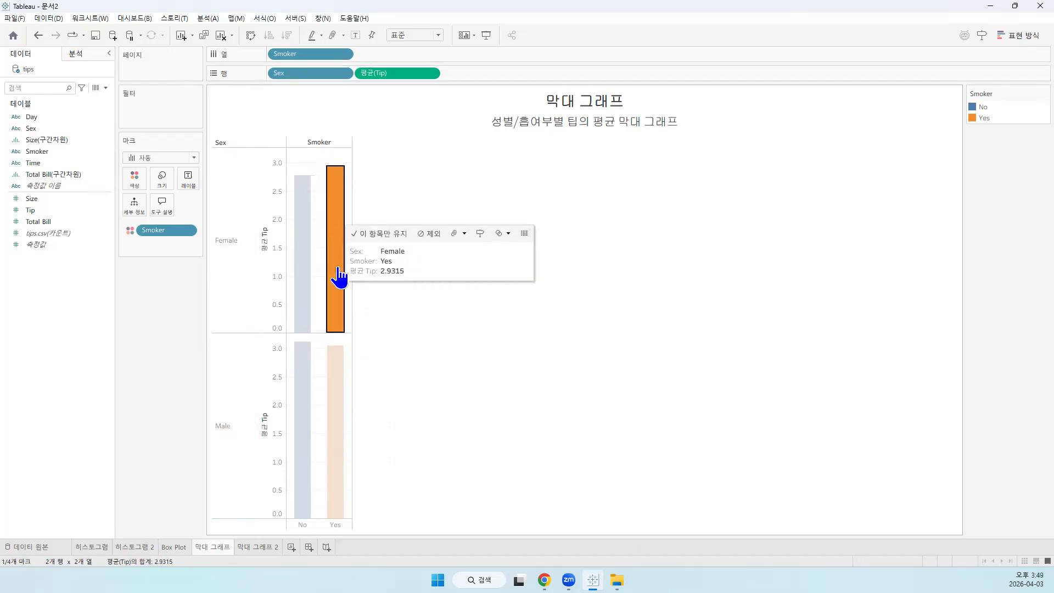
pyautogui.click(304, 527)
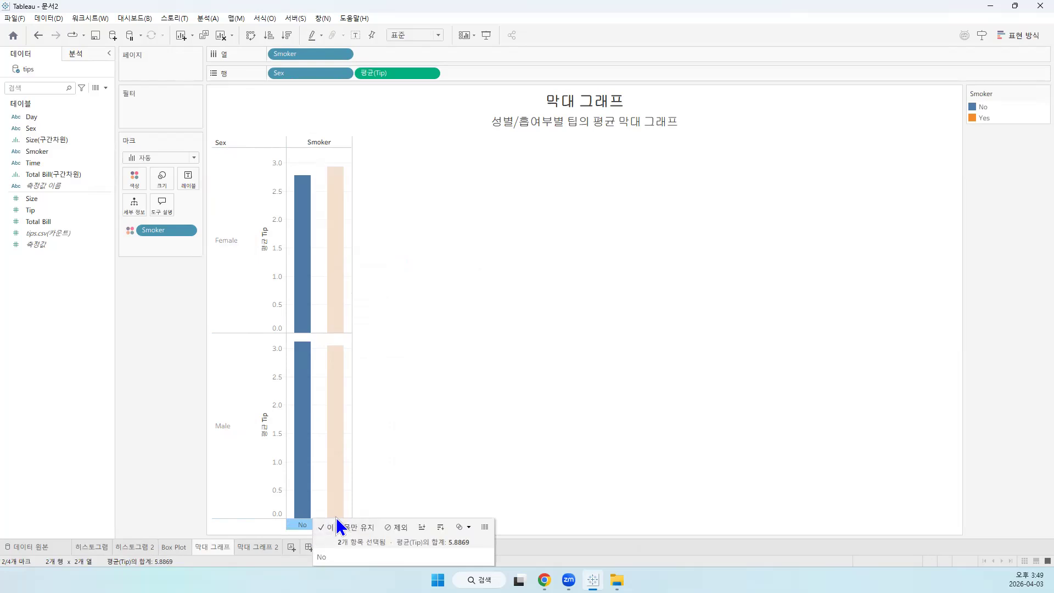
pyautogui.click(578, 441)
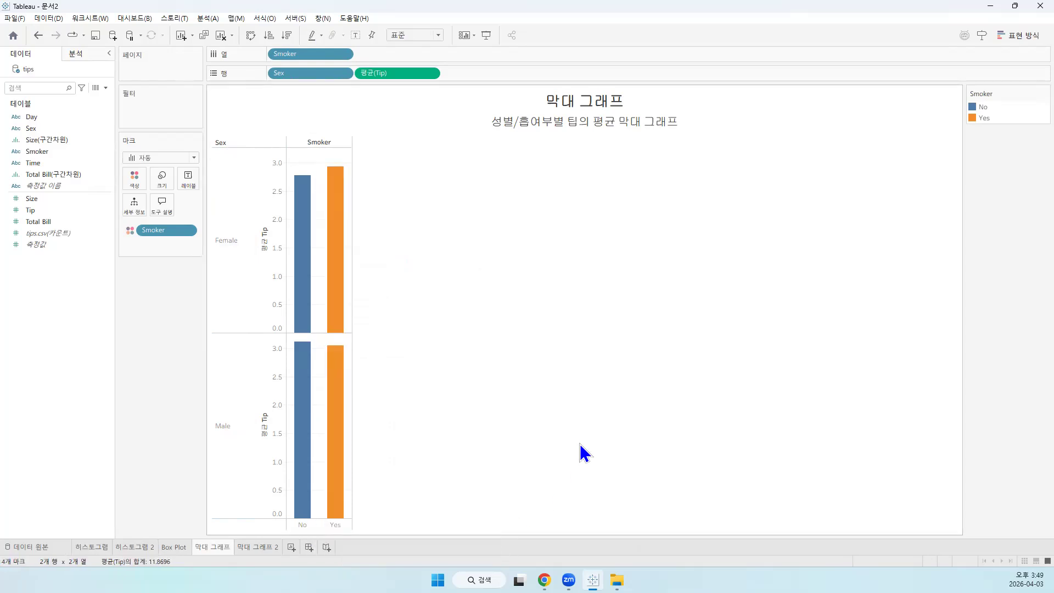
pyautogui.click(334, 526)
pyautogui.click(307, 526)
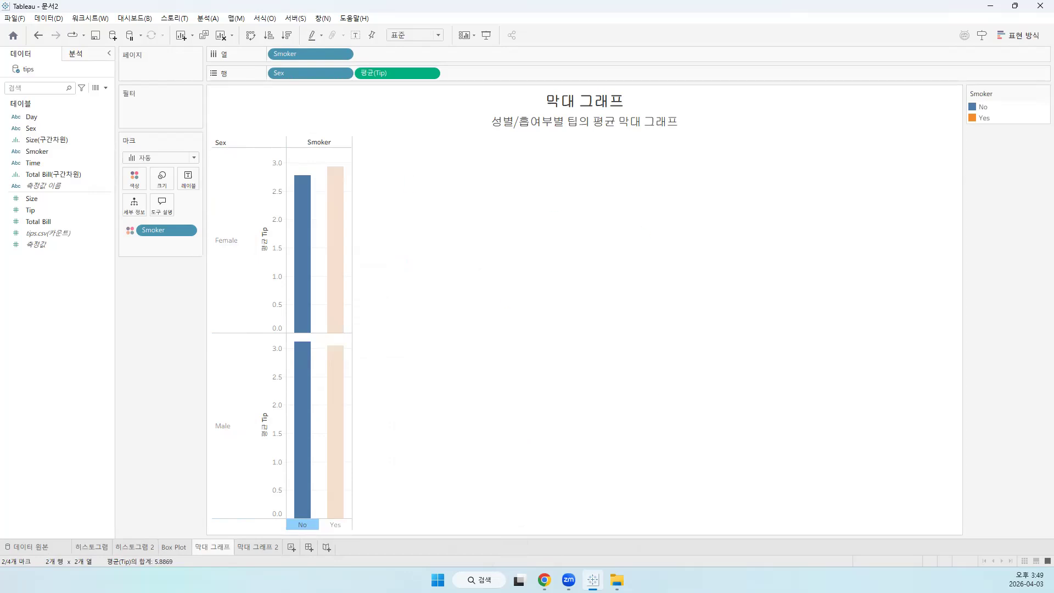
# Move Sex from the rows to the columns and order it ahead of Smoker, leaving only average Tip in the rows
pyautogui.moveTo(290, 71); pyautogui.dragTo(313, 57)
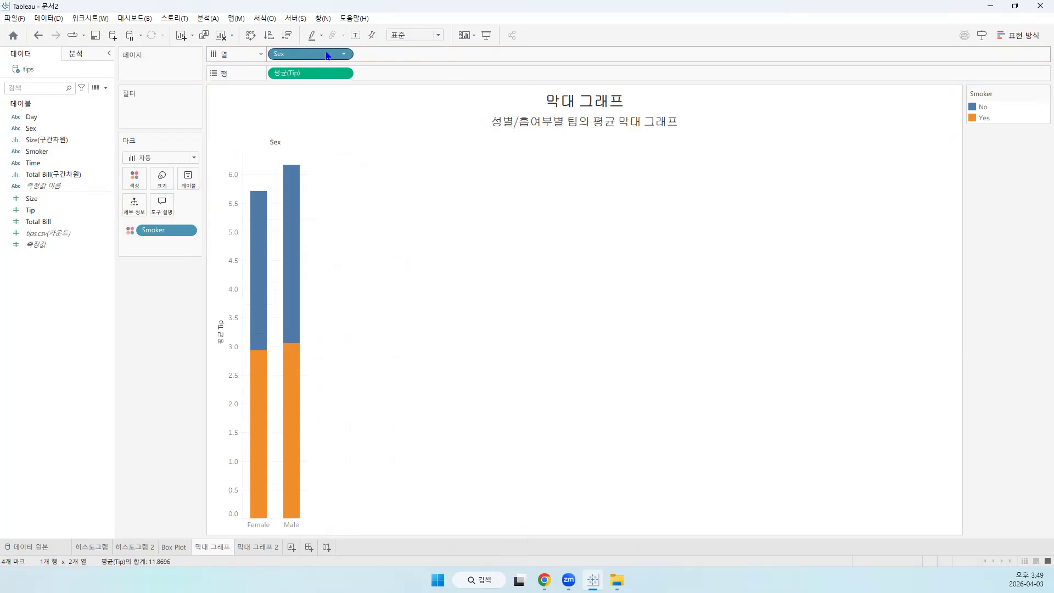
pyautogui.moveTo(304, 388)
pyautogui.click(34, 33)
pyautogui.moveTo(294, 74); pyautogui.dragTo(411, 56)
pyautogui.moveTo(310, 54); pyautogui.dragTo(510, 52)
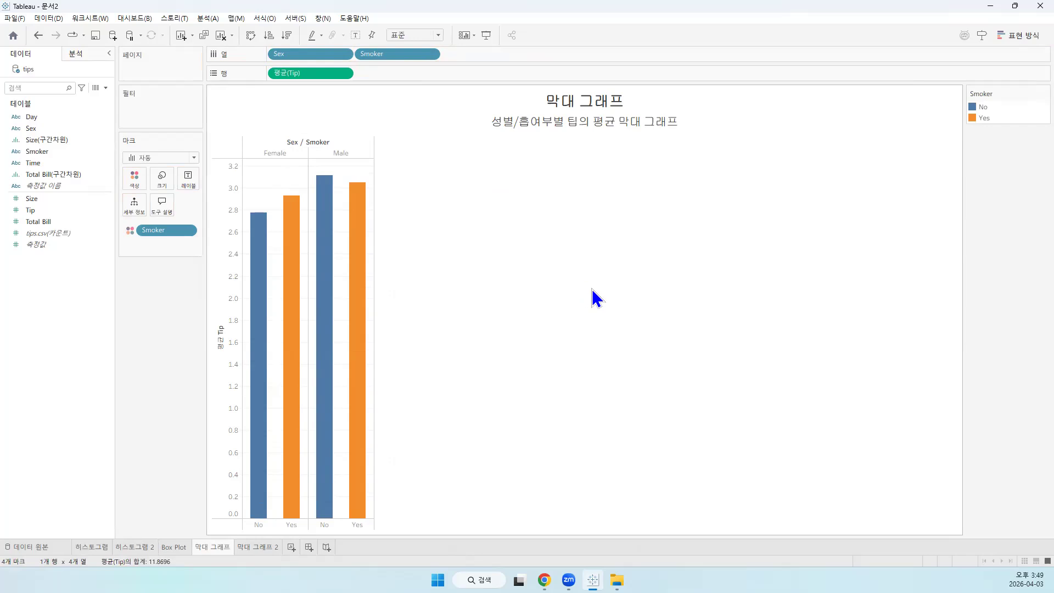
# On the 막대 그래프 2 worksheet, add Tip to the rows and aggregate it as an average (평균)
pyautogui.click(256, 547)
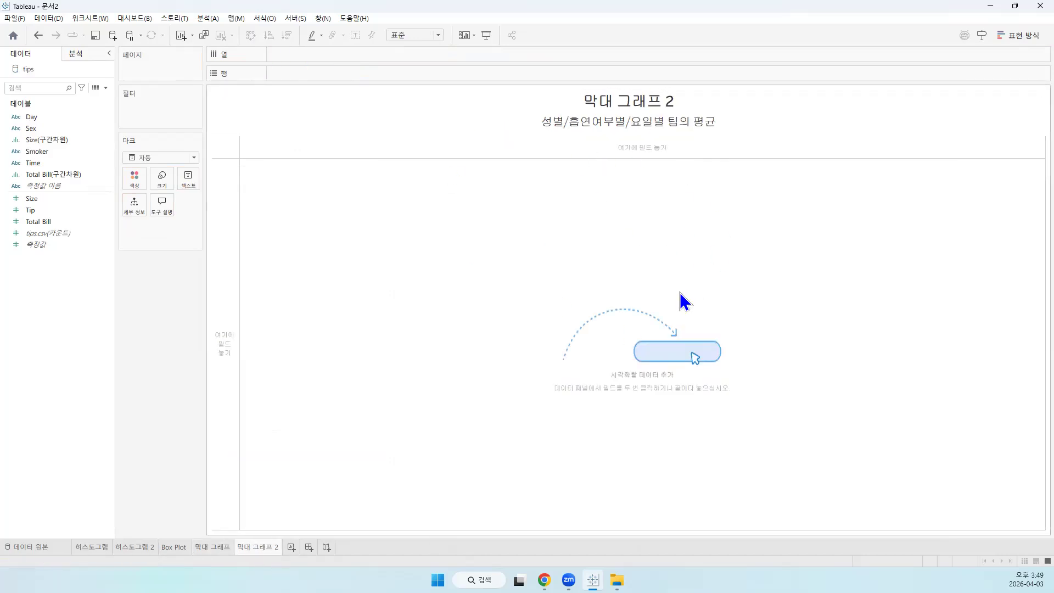
pyautogui.click(32, 221)
pyautogui.click(32, 211)
pyautogui.moveTo(33, 211)
pyautogui.mouseDown()
pyautogui.moveTo(285, 98)
pyautogui.moveTo(281, 73)
pyautogui.mouseUp()
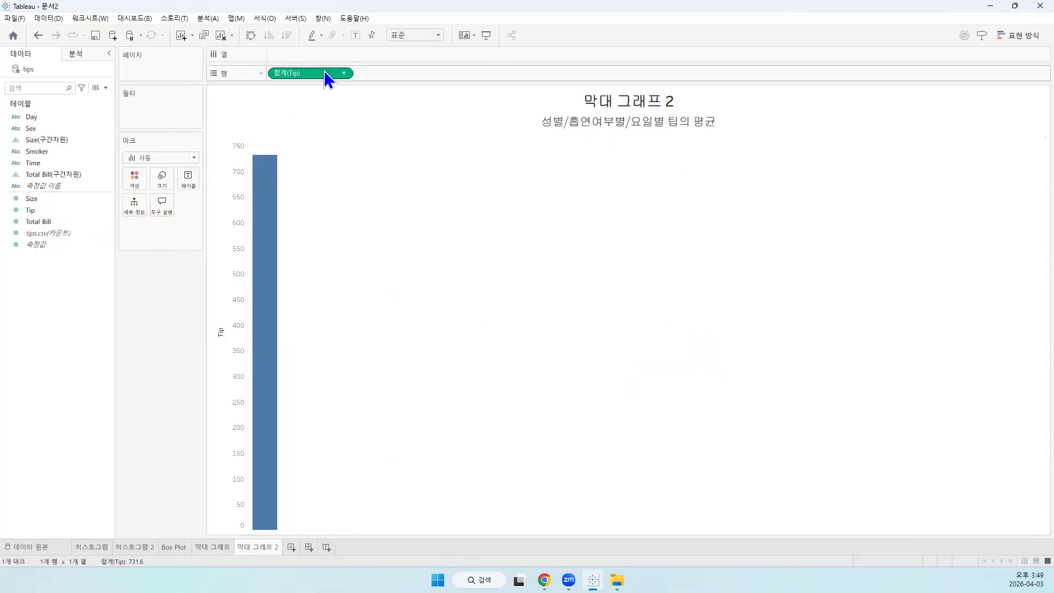
pyautogui.click(344, 73)
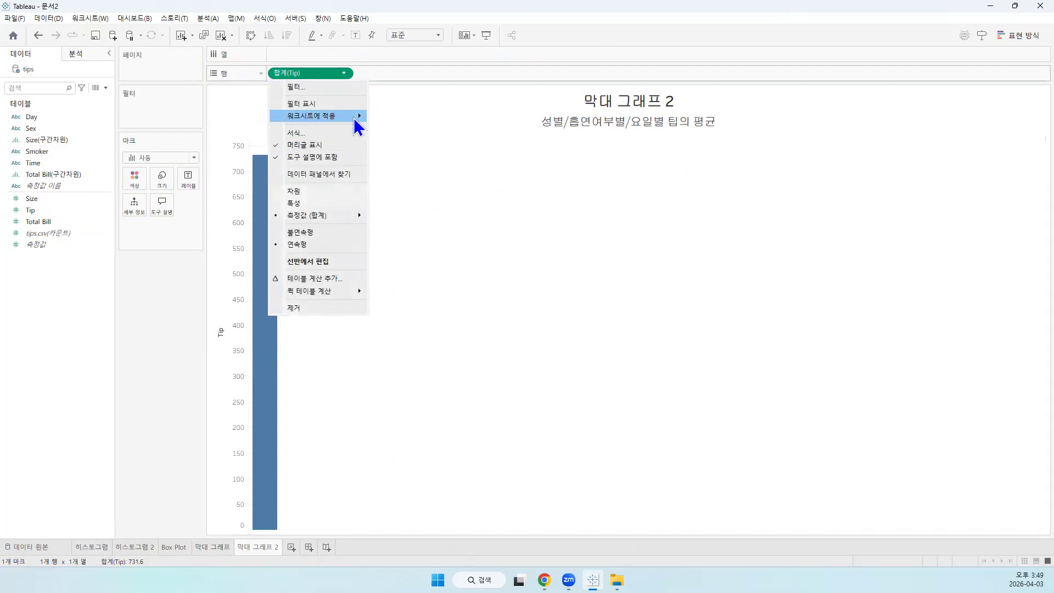
pyautogui.moveTo(341, 216)
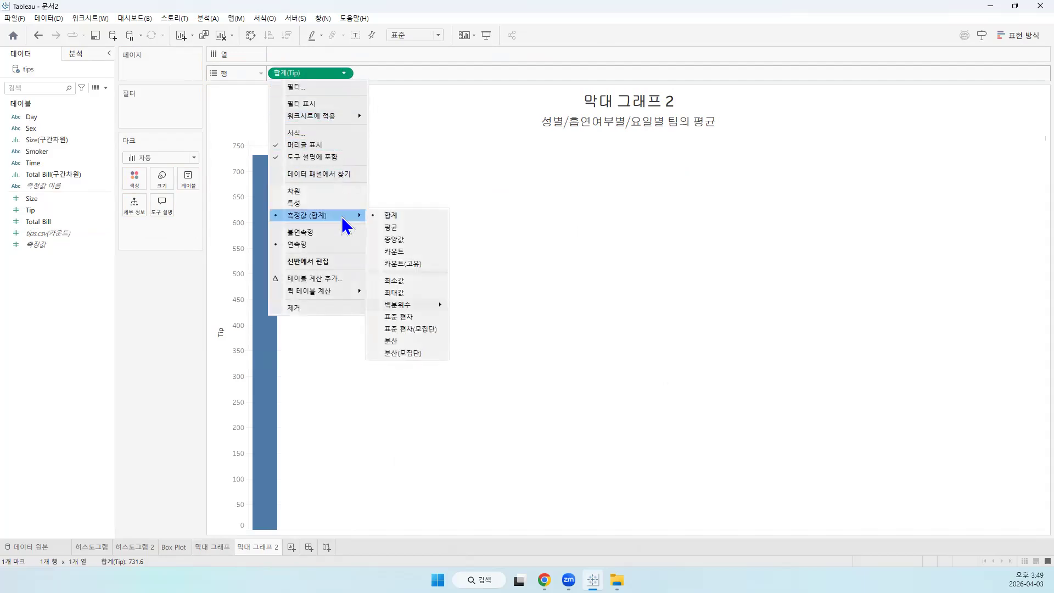
pyautogui.click(405, 227)
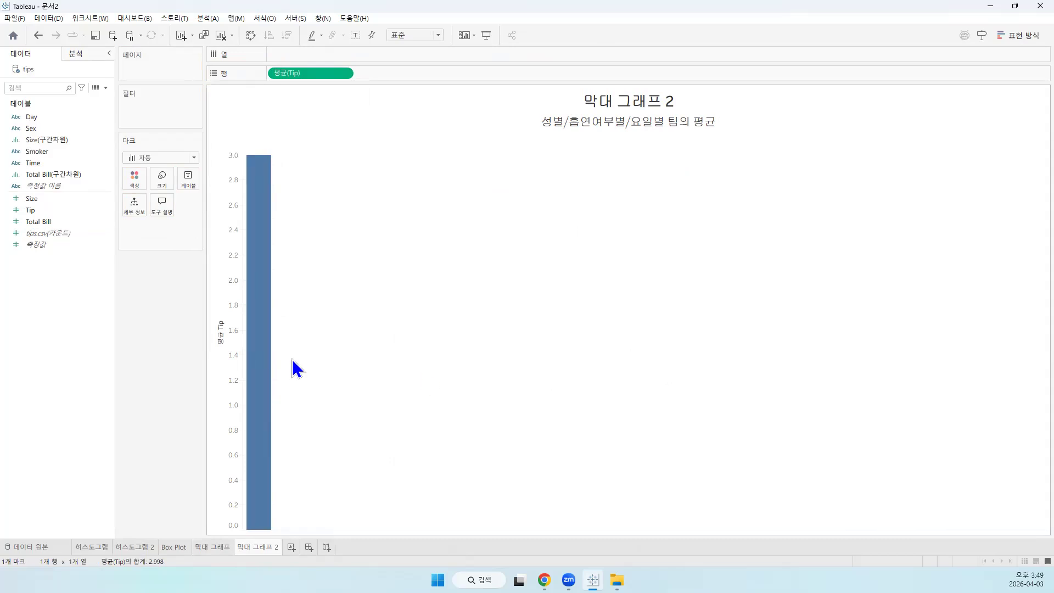
# Add Sex, Smoker and Day to the columns in that order to break down the average tip
pyautogui.click(30, 130)
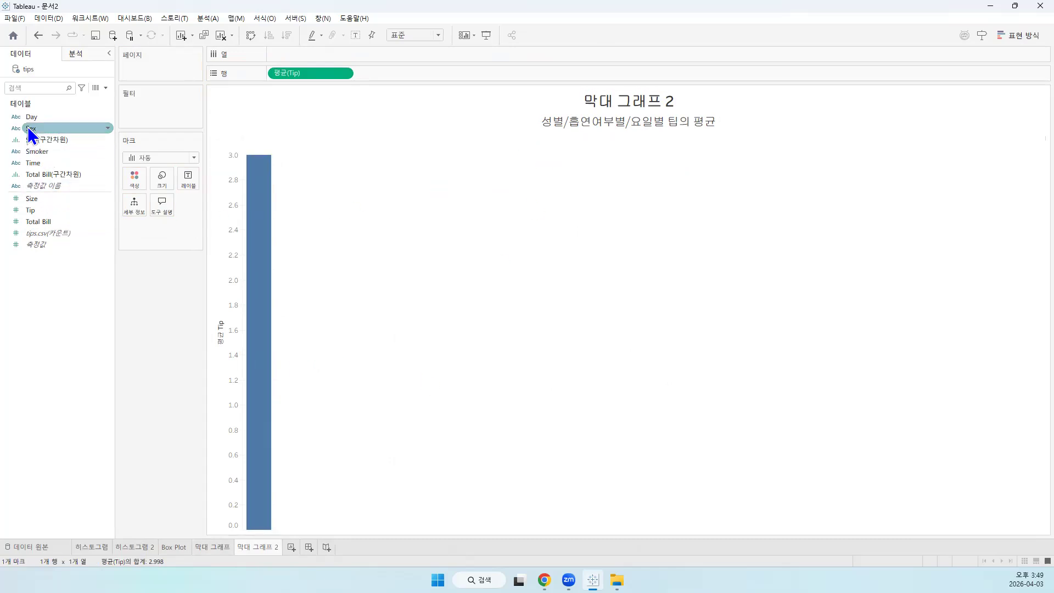
pyautogui.moveTo(31, 130); pyautogui.dragTo(300, 53)
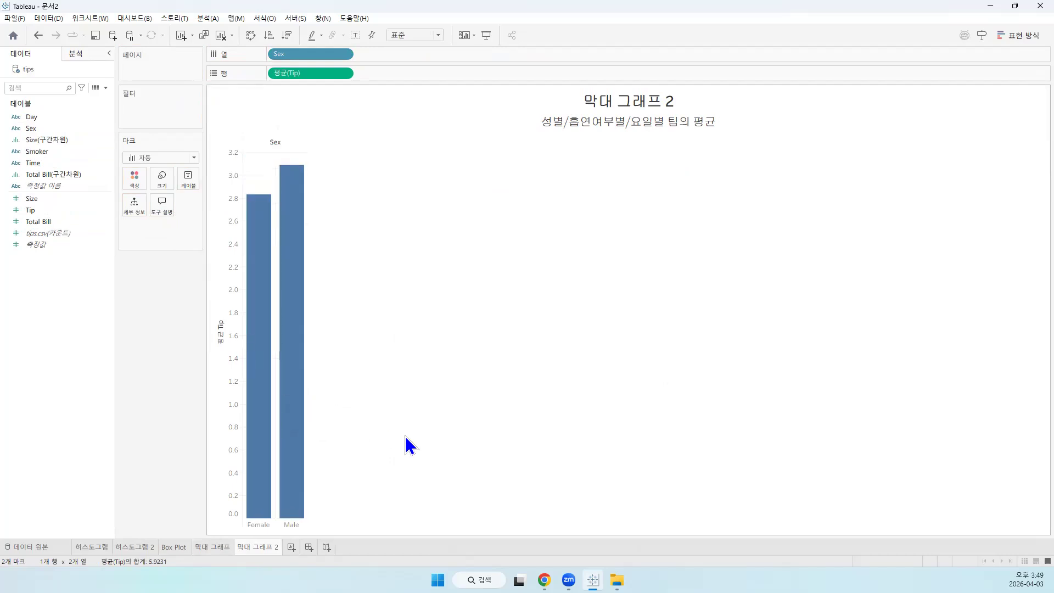
pyautogui.moveTo(266, 513)
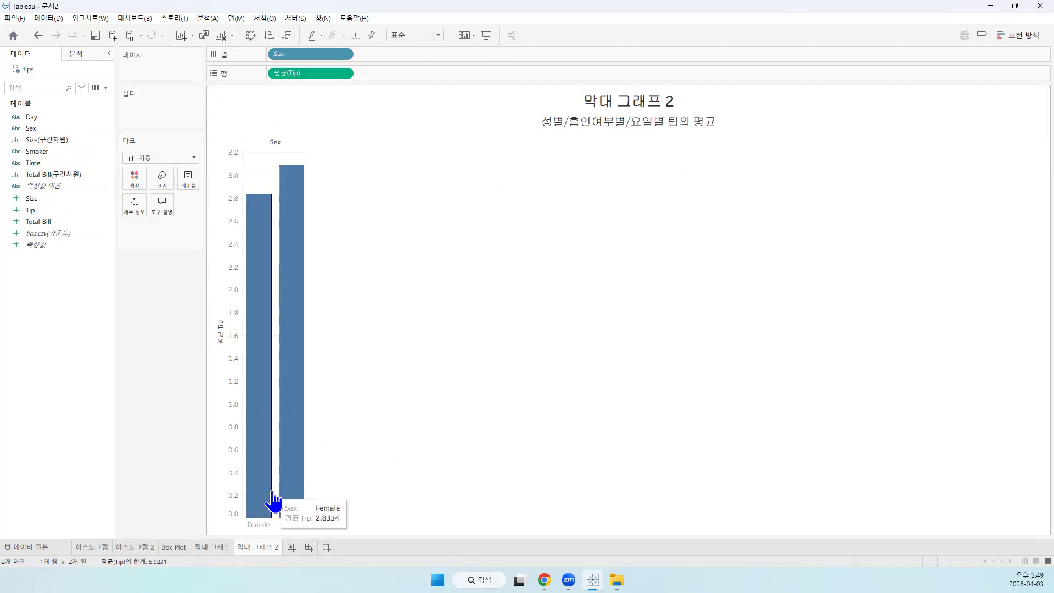
pyautogui.click(33, 152)
pyautogui.moveTo(48, 152); pyautogui.dragTo(395, 57)
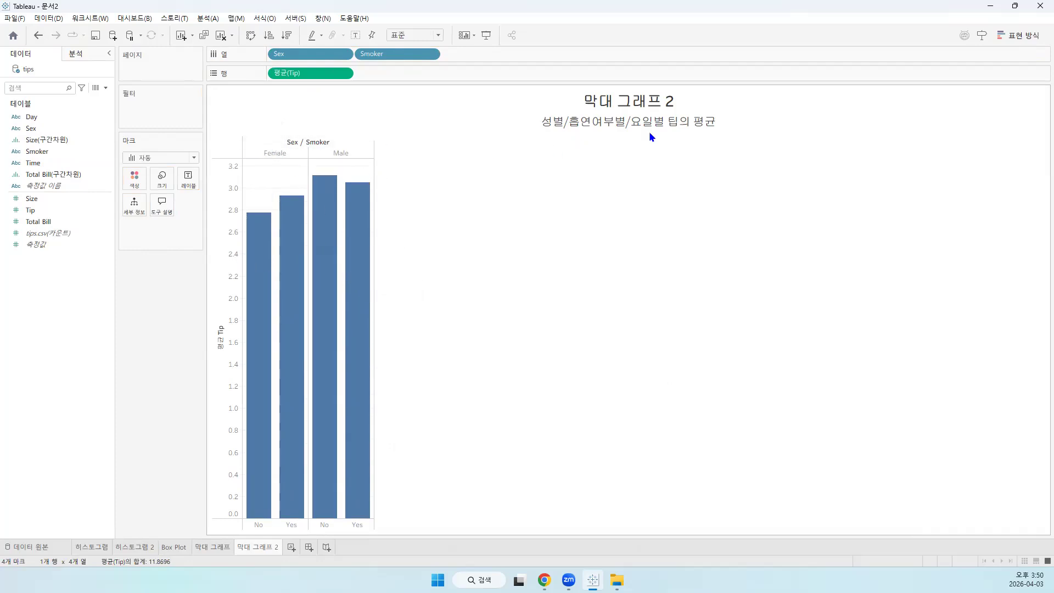
pyautogui.moveTo(40, 116); pyautogui.dragTo(472, 59)
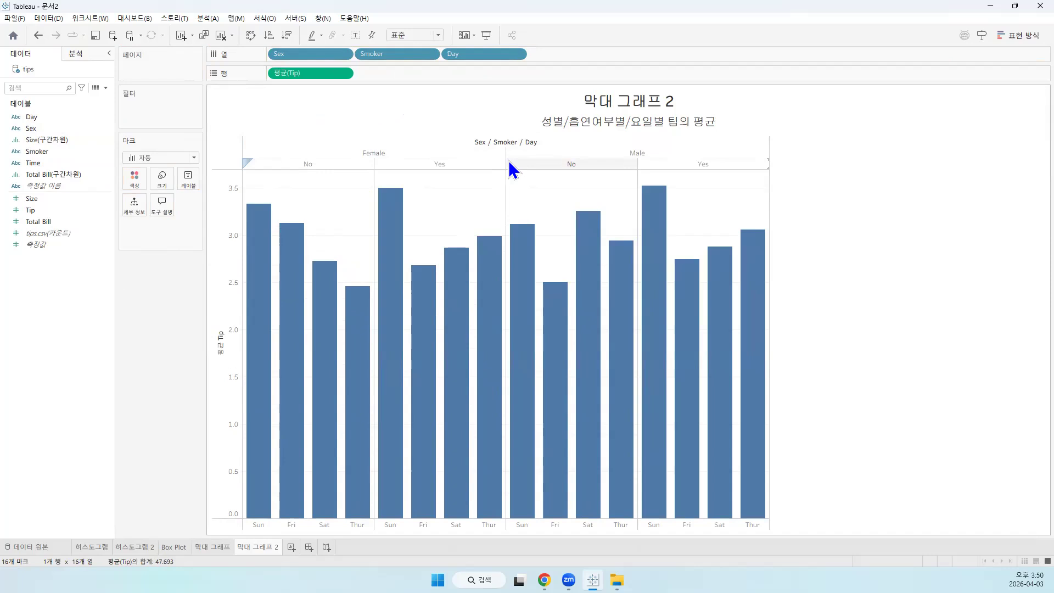
# Alternately highlight the Female and Male column groups to examine the top-level split by Sex
pyautogui.moveTo(247, 401)
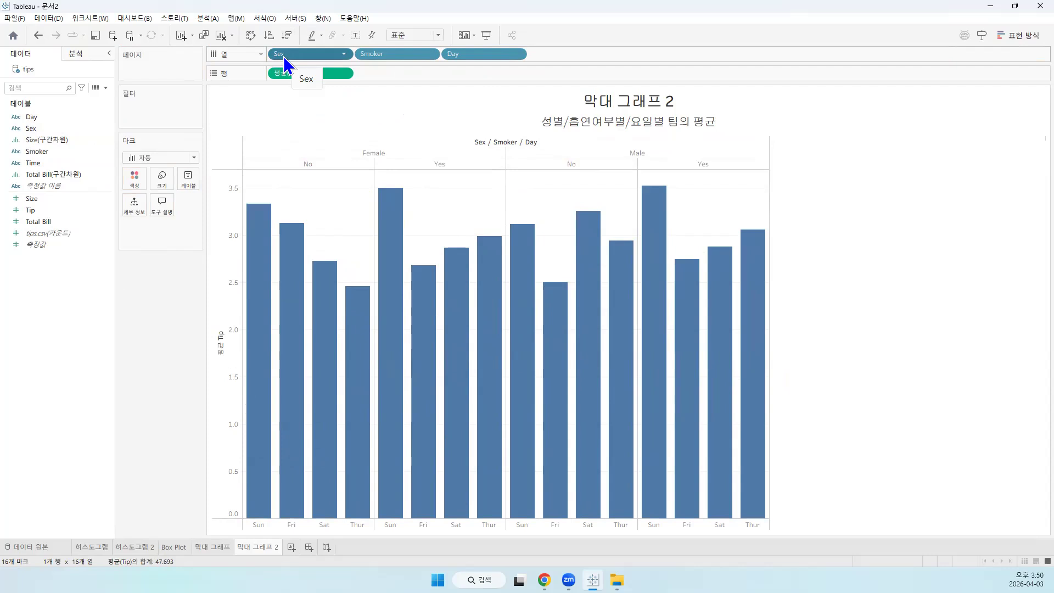
pyautogui.click(380, 154)
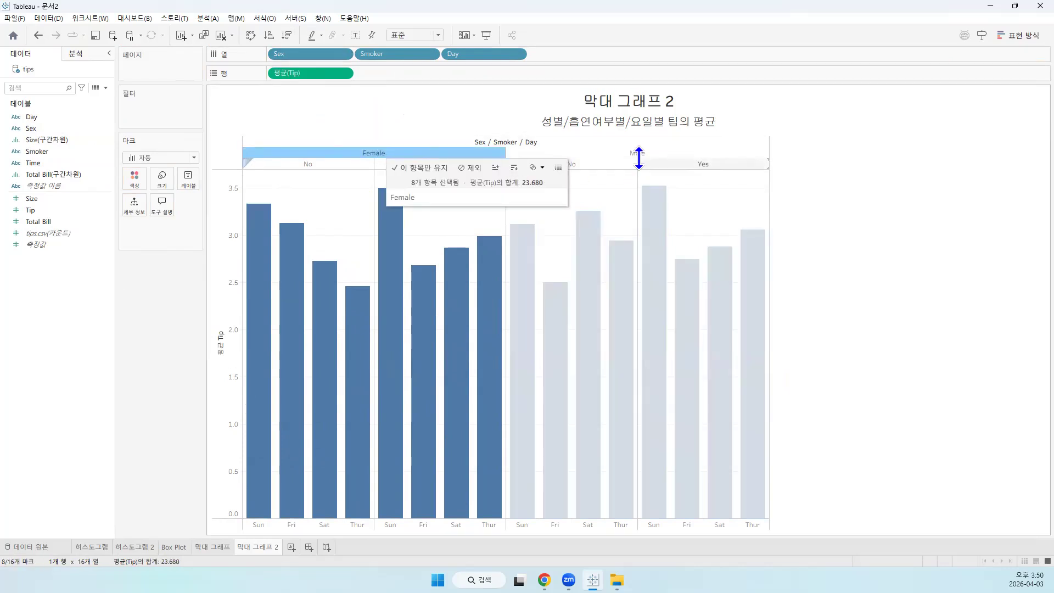
pyautogui.click(605, 154)
pyautogui.click(465, 154)
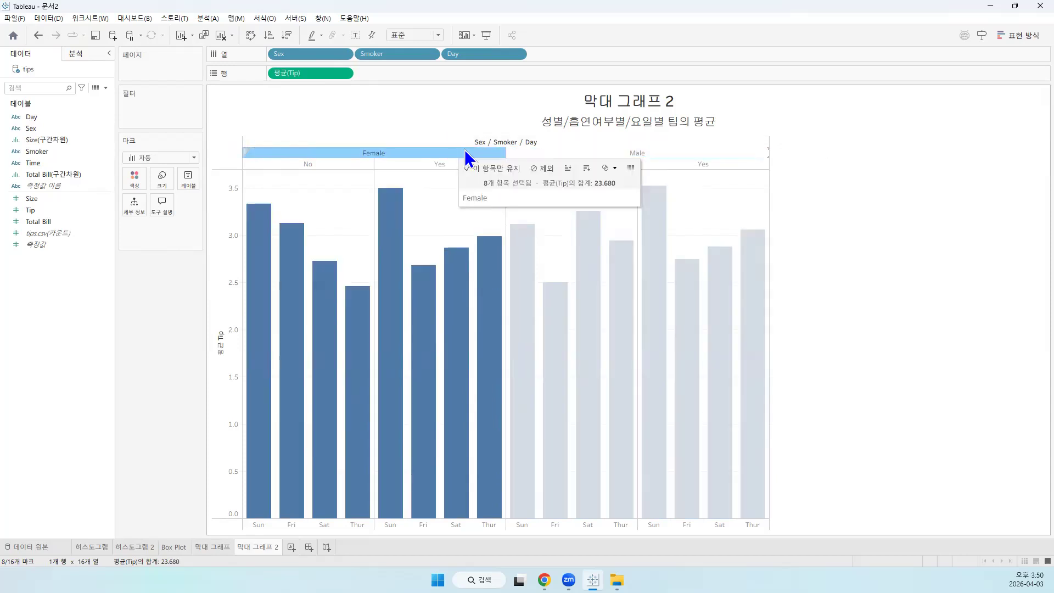
pyautogui.click(585, 154)
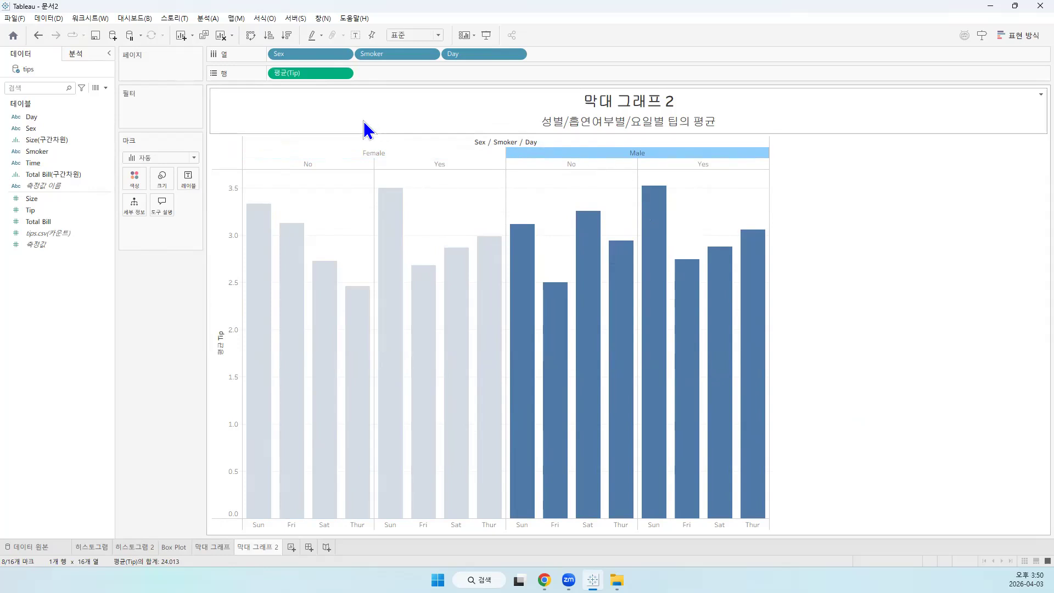
pyautogui.click(369, 152)
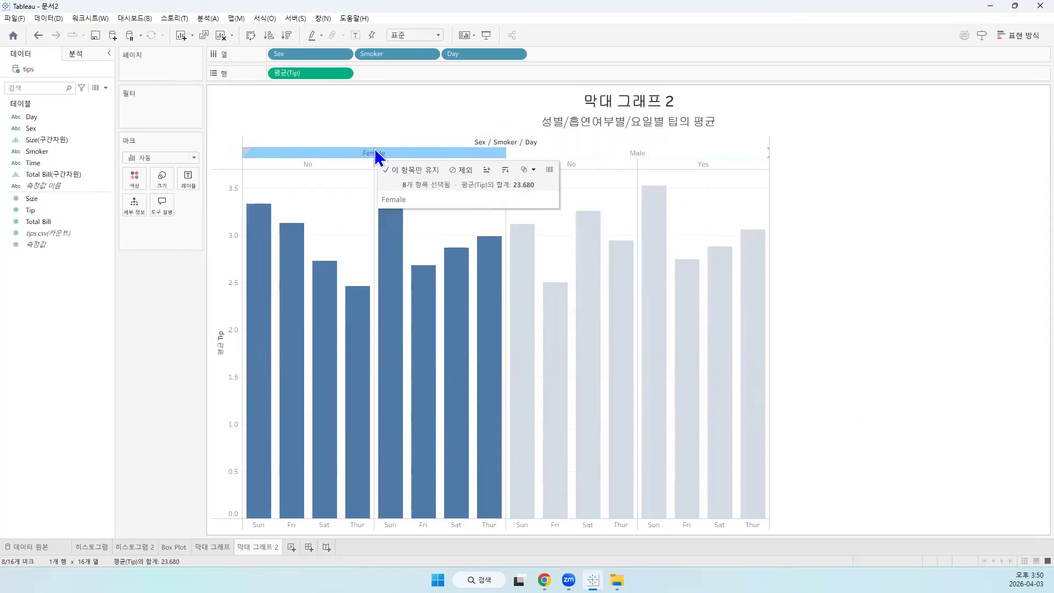
# Highlight the No and Yes smoker groups under Female and Male, ending at the Day field, to examine the nested column levels
pyautogui.click(393, 55)
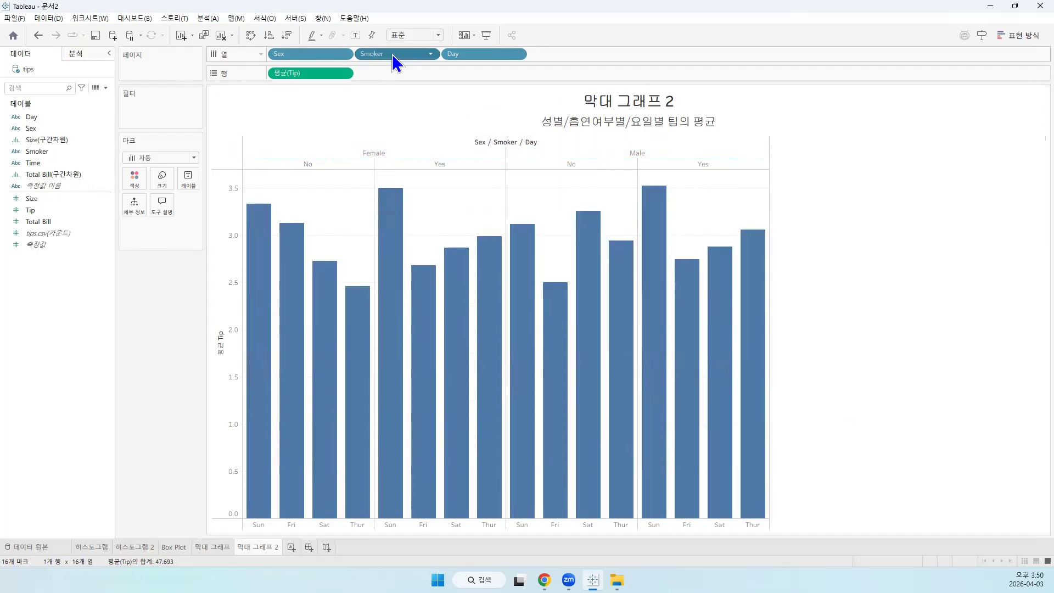
pyautogui.click(322, 164)
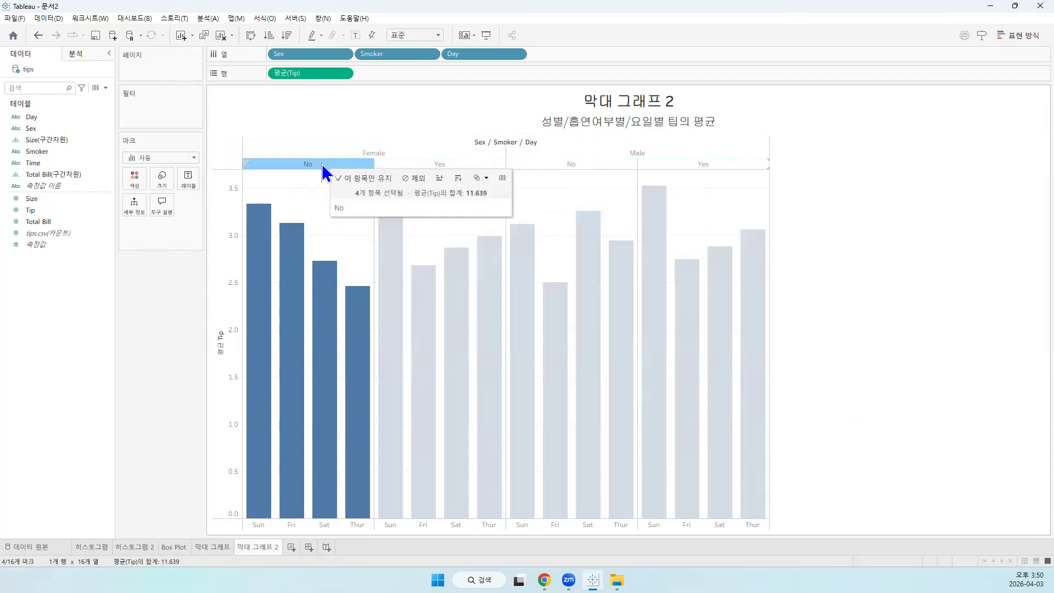
pyautogui.click(413, 164)
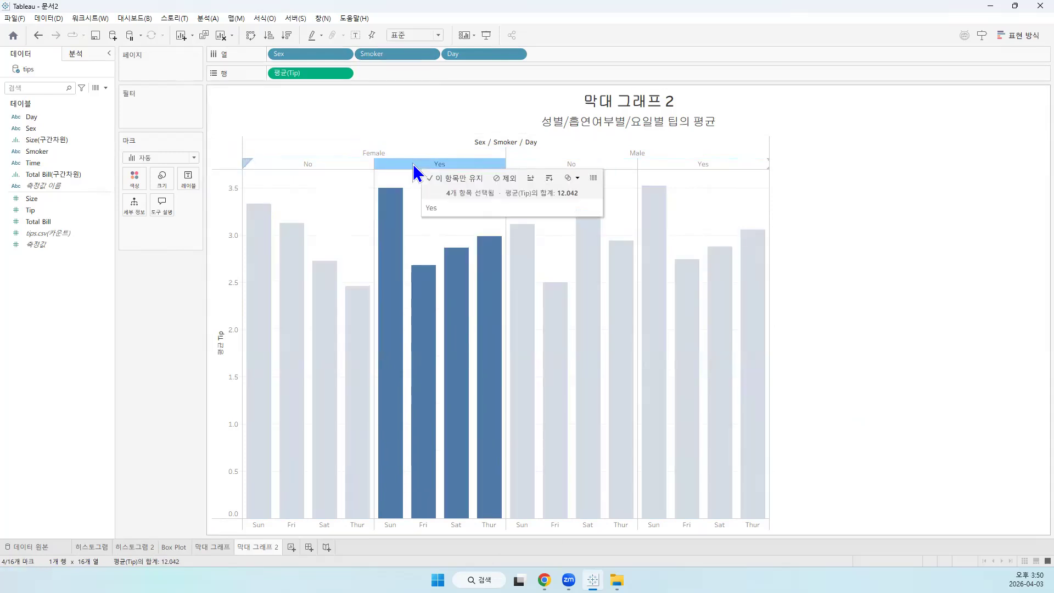
pyautogui.click(617, 152)
pyautogui.click(576, 164)
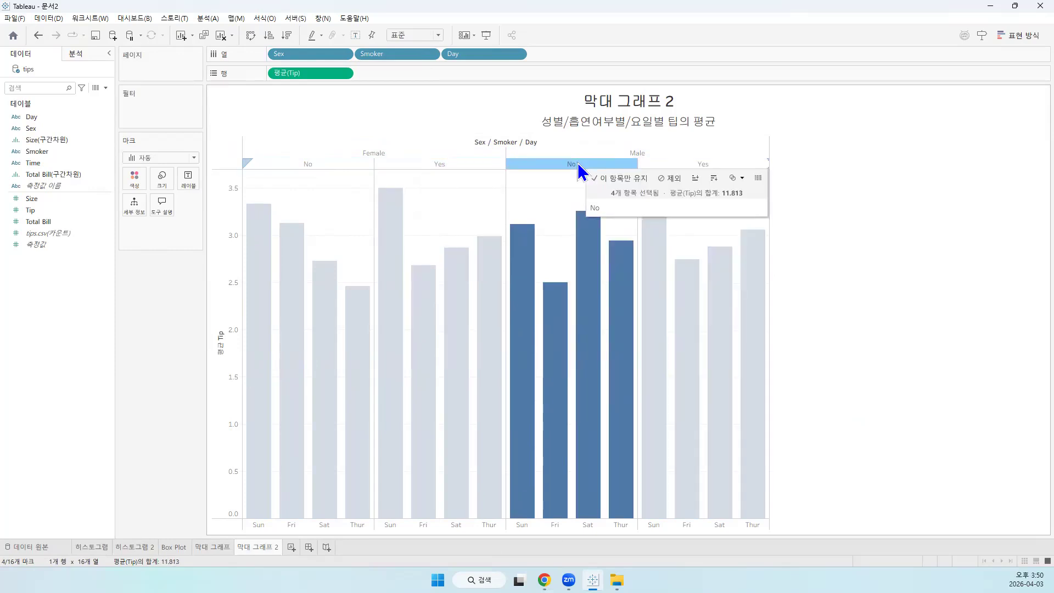
pyautogui.click(728, 165)
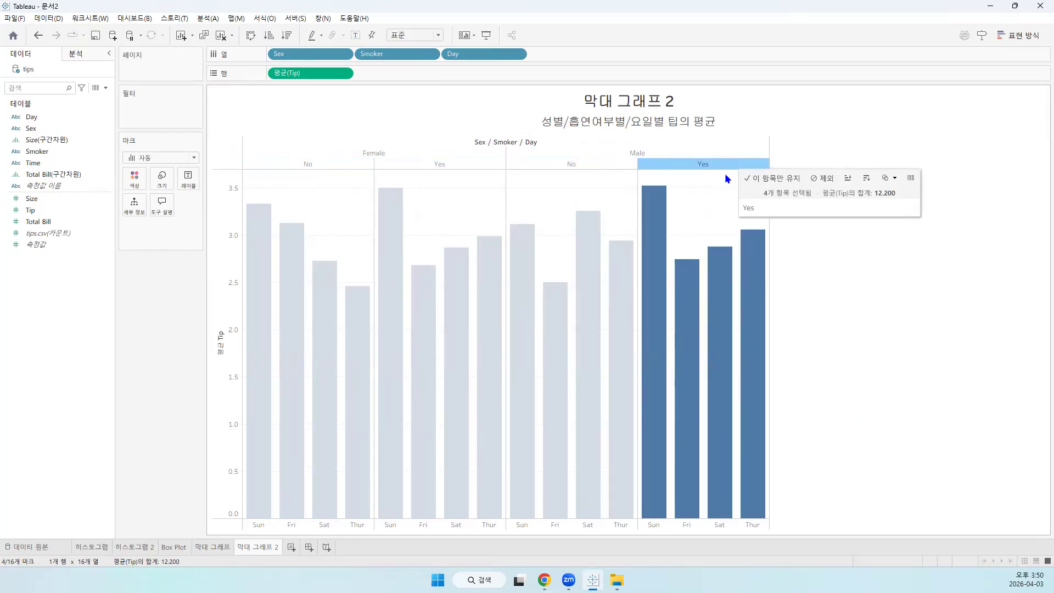
pyautogui.click(470, 53)
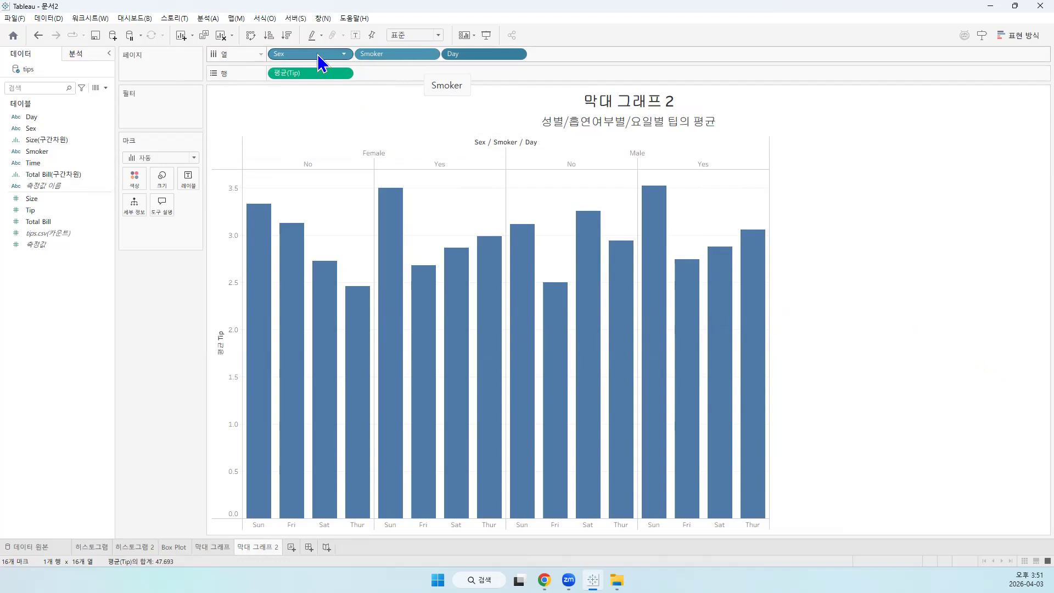
# Move Sex to the rows ahead of average Tip and fit the chart to the entire view (전체 보기)
pyautogui.moveTo(317, 55); pyautogui.dragTo(415, 74)
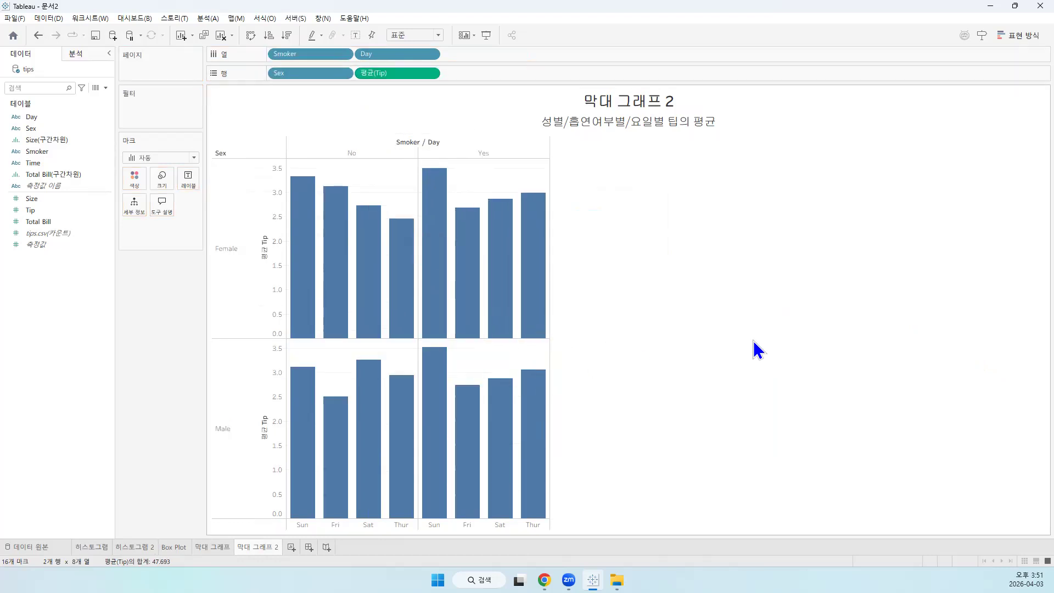
pyautogui.click(437, 35)
pyautogui.click(427, 80)
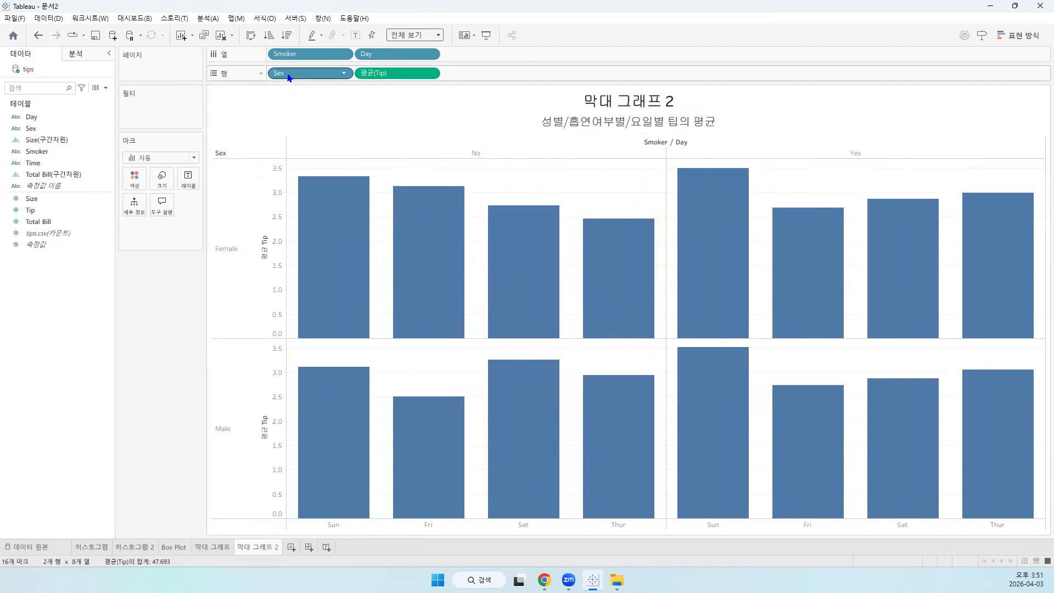
# Highlight the Female and Male rows in turn to compare average tips by smoker and day
pyautogui.click(236, 280)
pyautogui.click(229, 403)
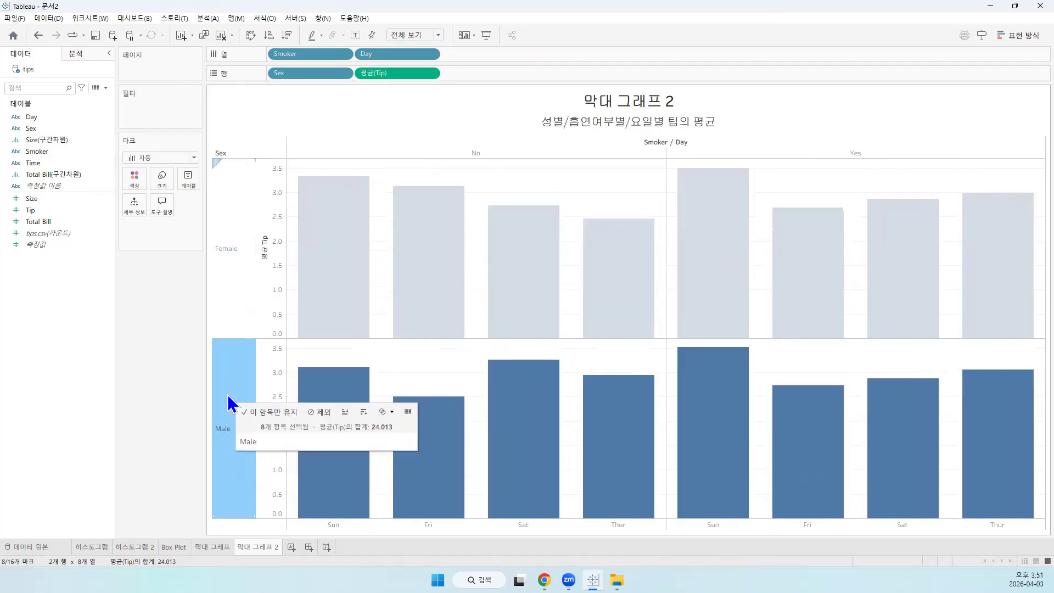
pyautogui.click(228, 301)
pyautogui.click(230, 399)
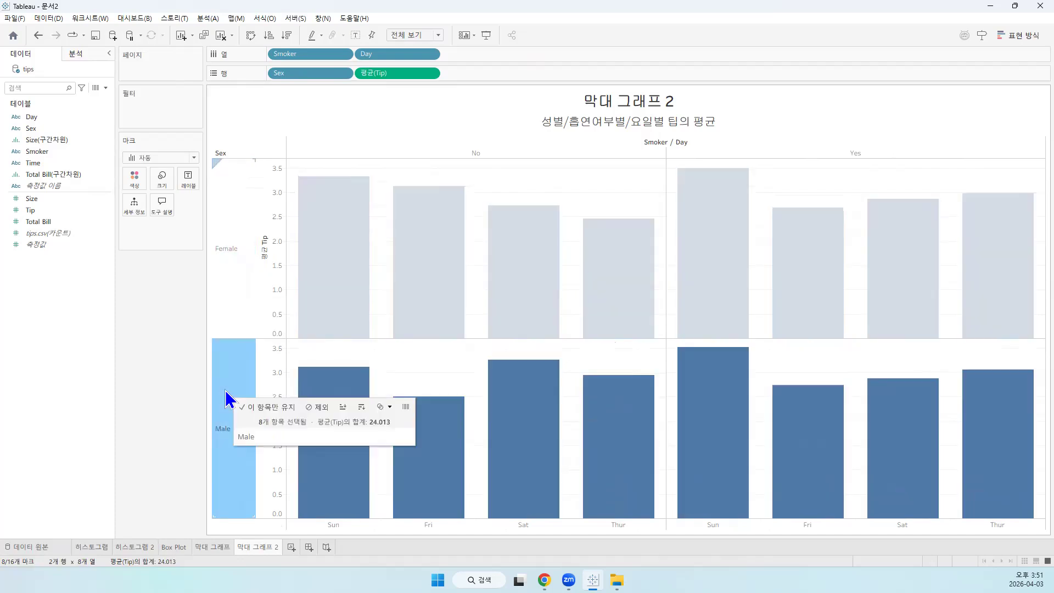
# Highlight the Female and Male rows, then the No and Yes smoker columns in turn, to examine how the chart is split
pyautogui.click(233, 276)
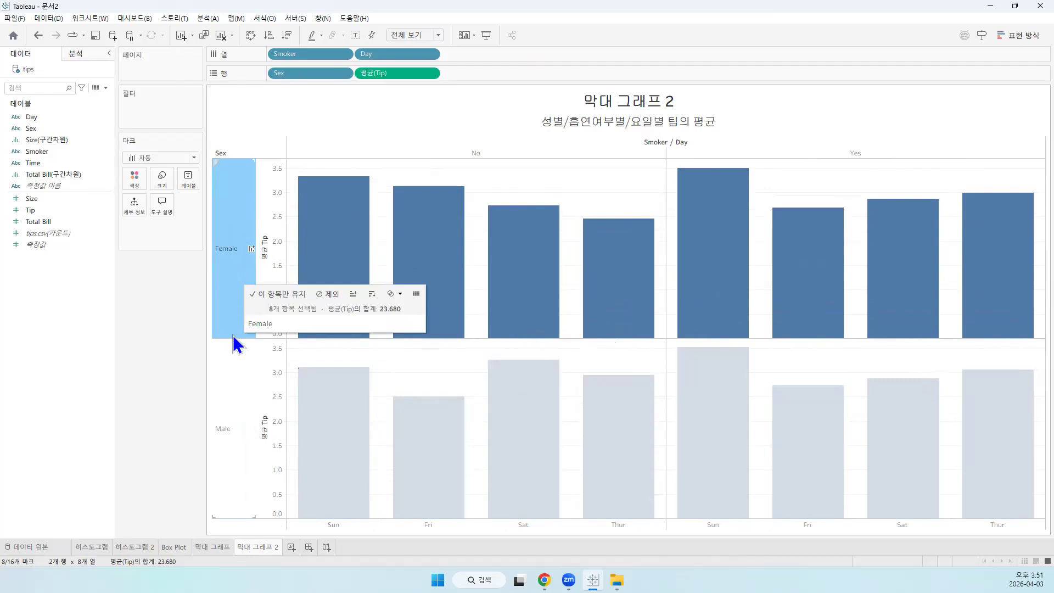
pyautogui.click(235, 363)
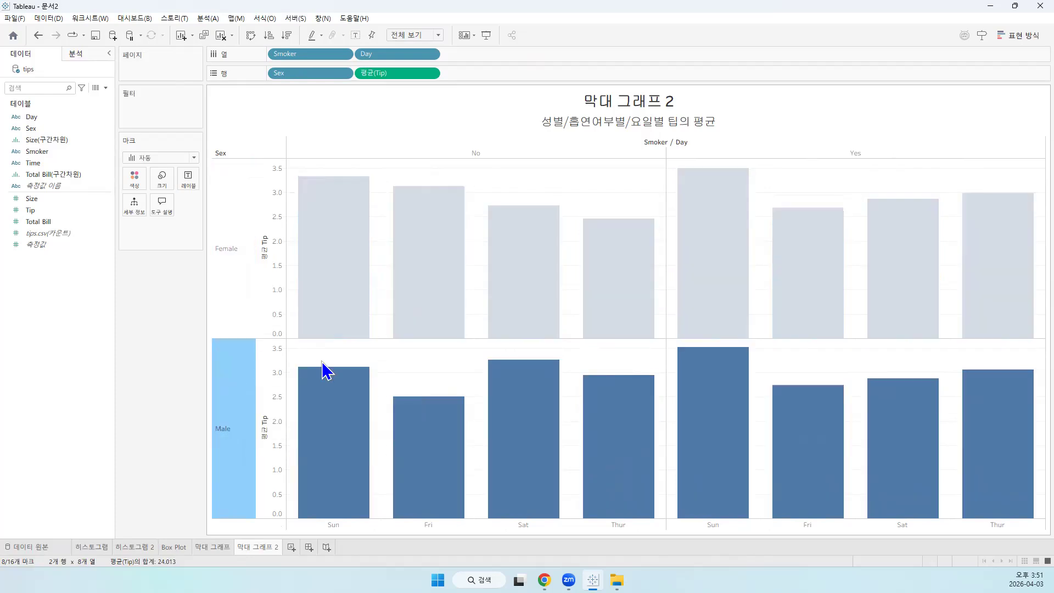
pyautogui.click(290, 54)
pyautogui.click(475, 153)
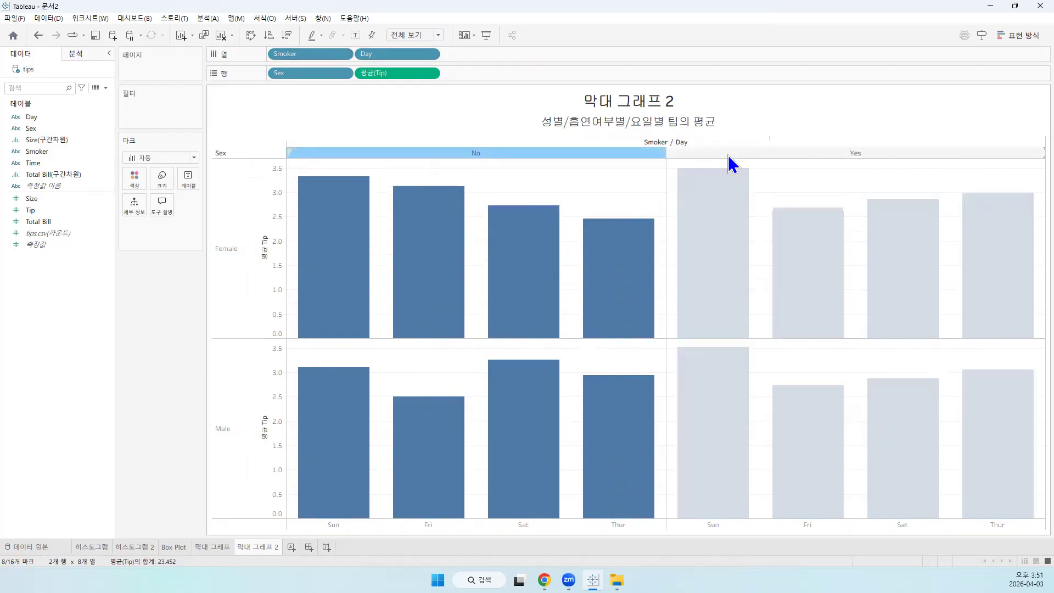
pyautogui.click(872, 154)
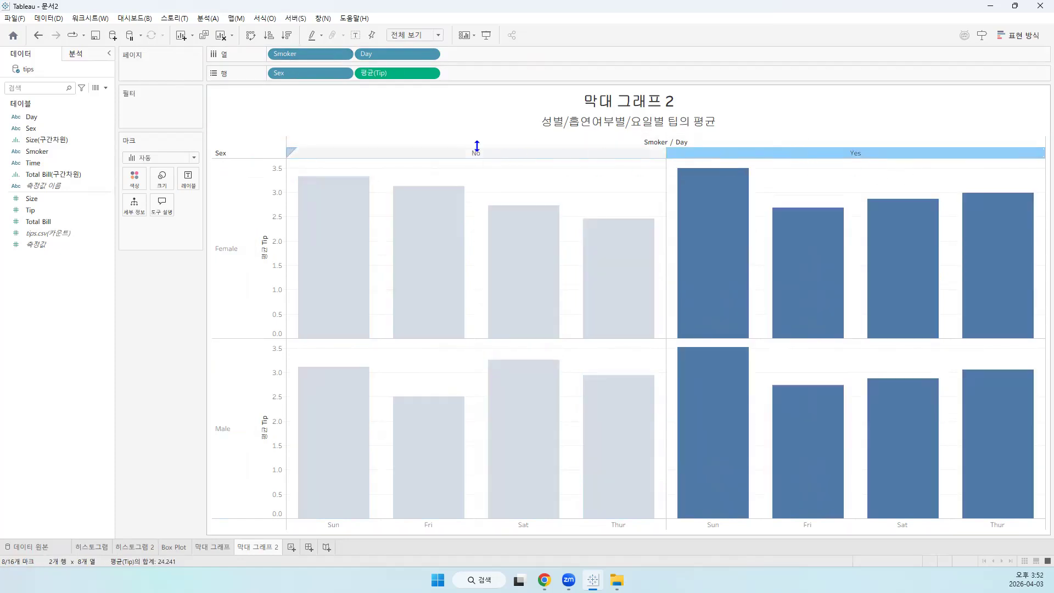
pyautogui.click(473, 154)
pyautogui.click(820, 152)
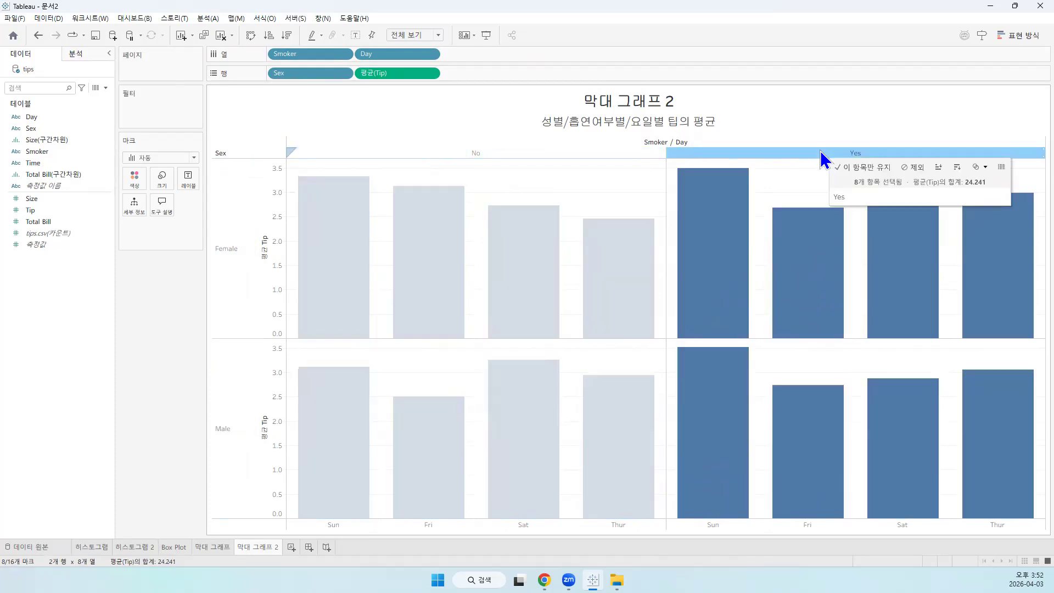
pyautogui.click(475, 155)
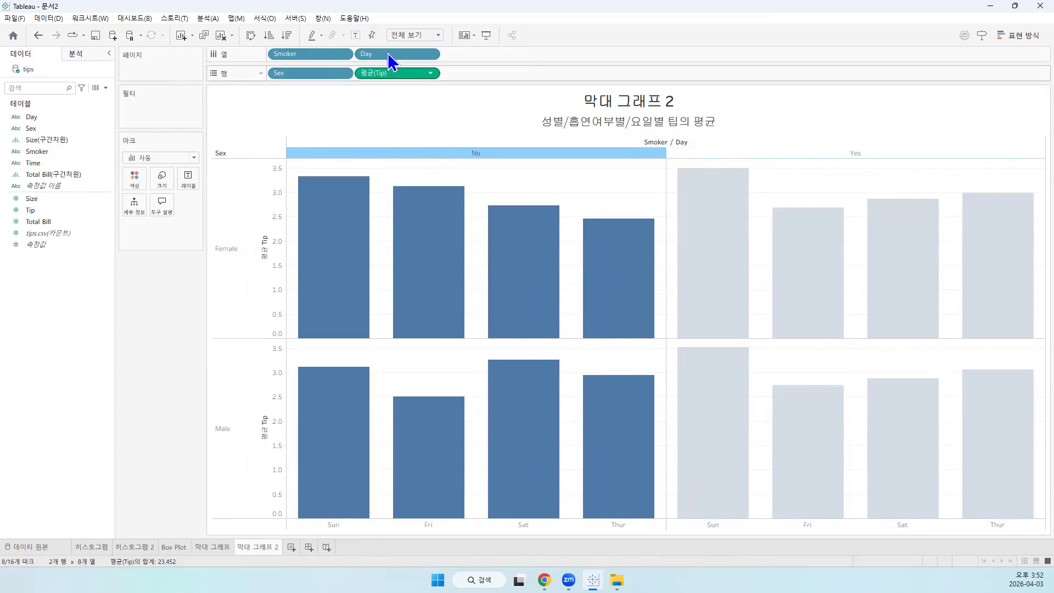
# Highlight the Sun column and the male non-smokers' Fri, Sat and Thur bars in turn to examine the day level, and clear the selection
pyautogui.click(334, 526)
pyautogui.click(437, 469)
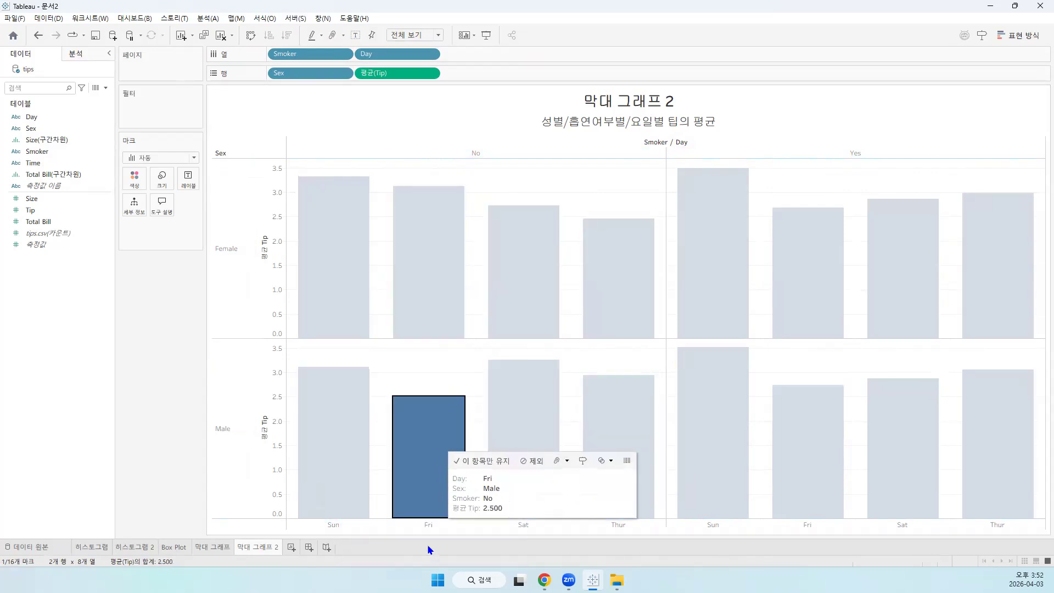
pyautogui.click(532, 406)
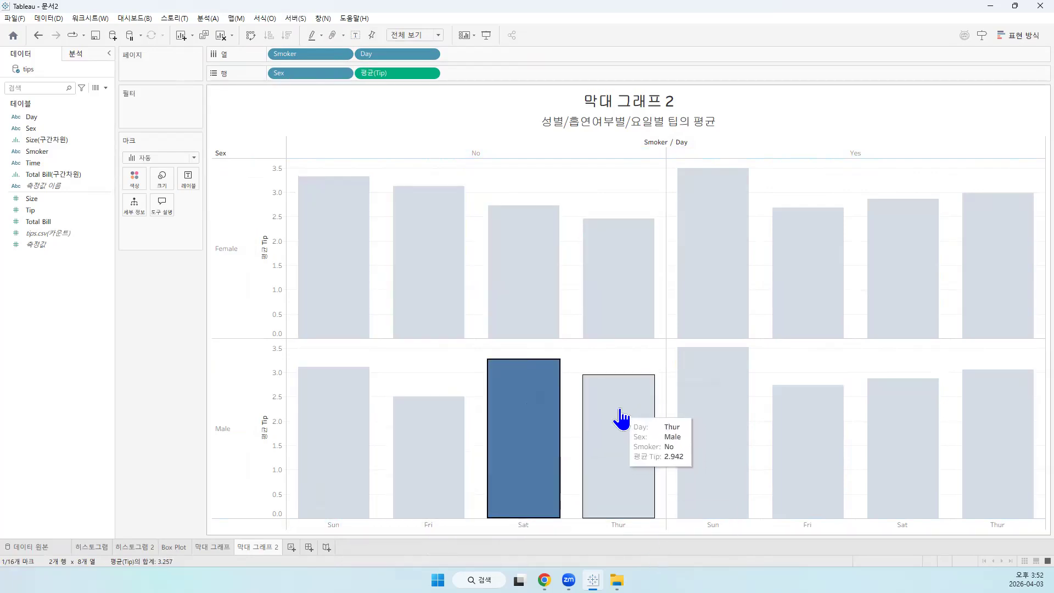
pyautogui.click(621, 419)
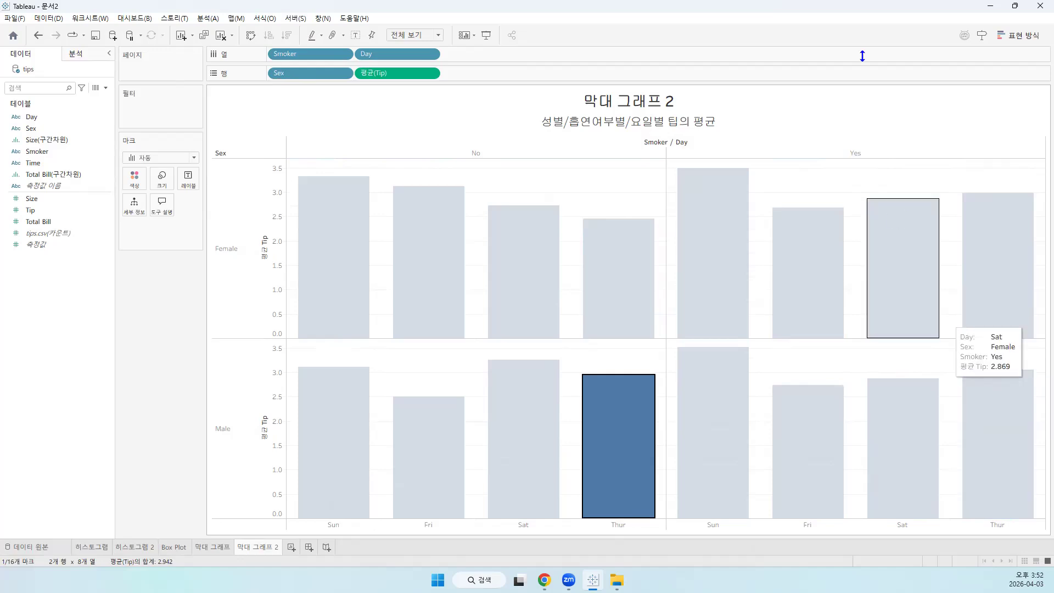
pyautogui.click(517, 107)
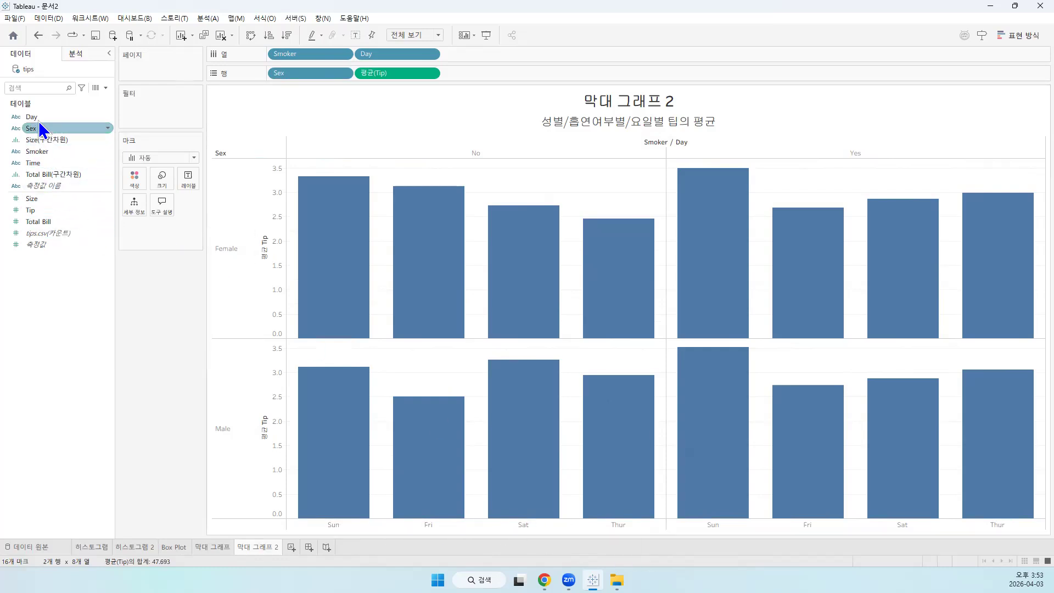
# Color the bars by Day and show mark labels with the average tip on every bar
pyautogui.moveTo(41, 117); pyautogui.dragTo(138, 187)
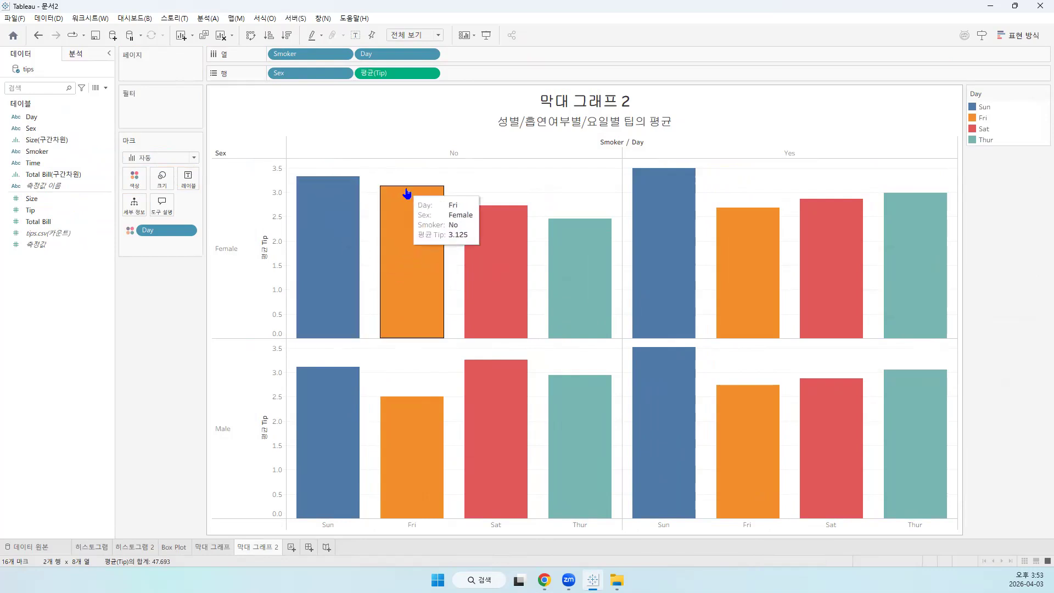
pyautogui.click(188, 180)
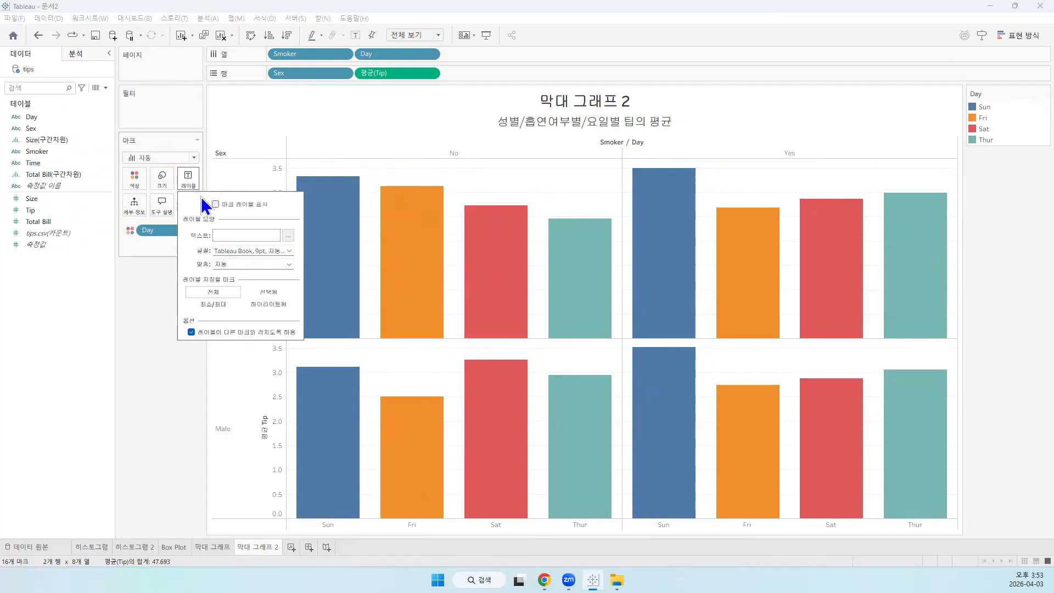
pyautogui.click(214, 203)
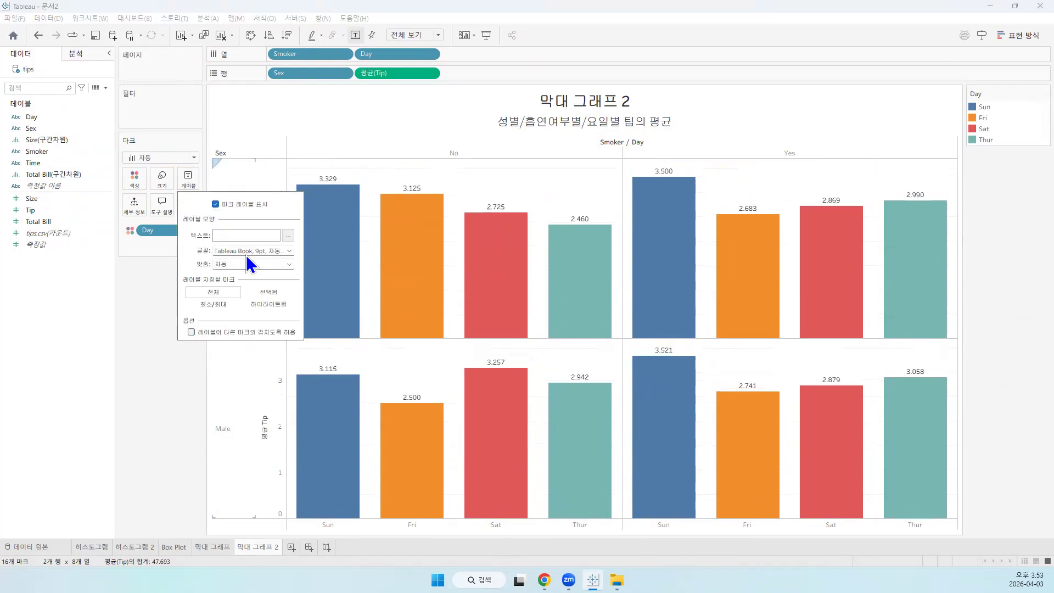
pyautogui.click(337, 217)
pyautogui.click(330, 225)
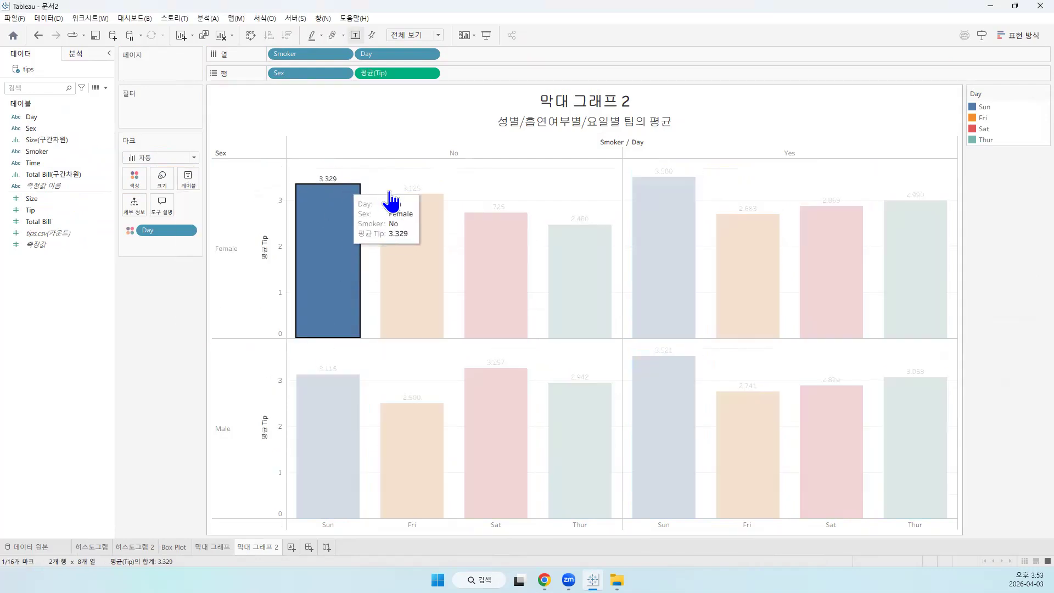
pyautogui.click(358, 137)
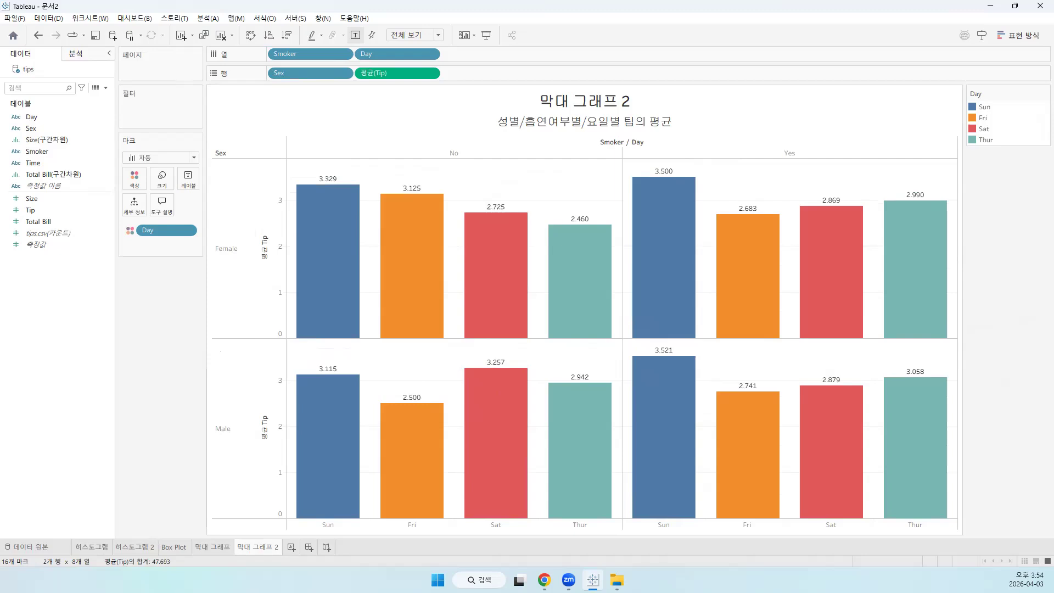
pyautogui.hotkey('alt', 'Tab')
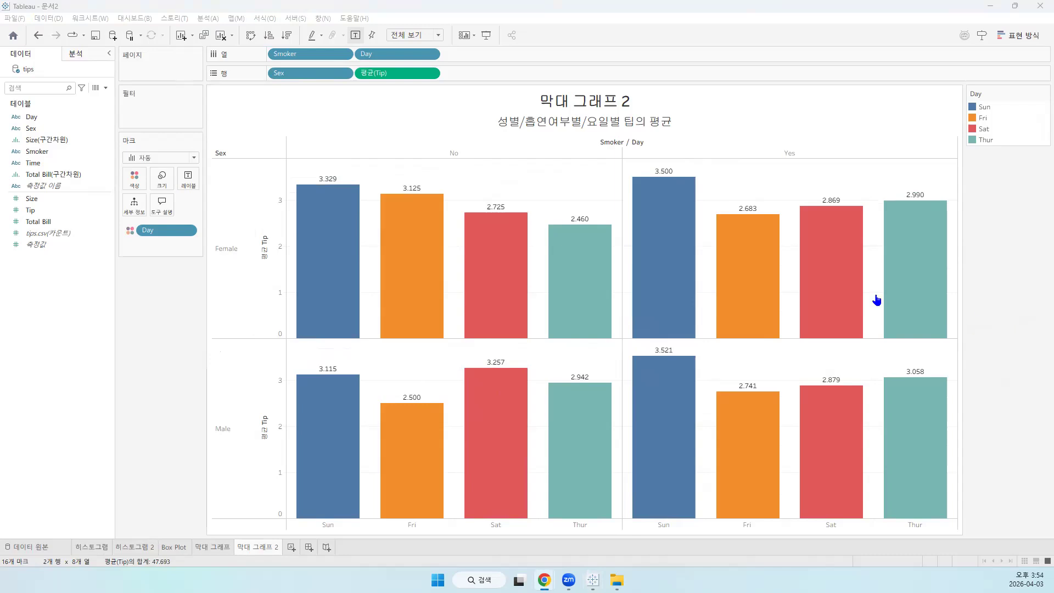
pyautogui.click(85, 244)
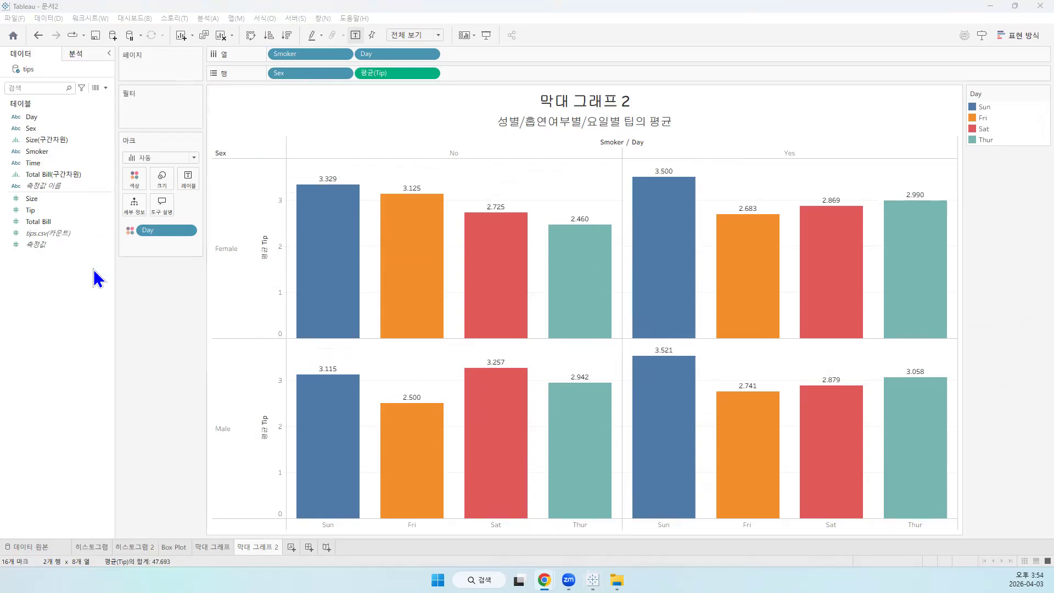